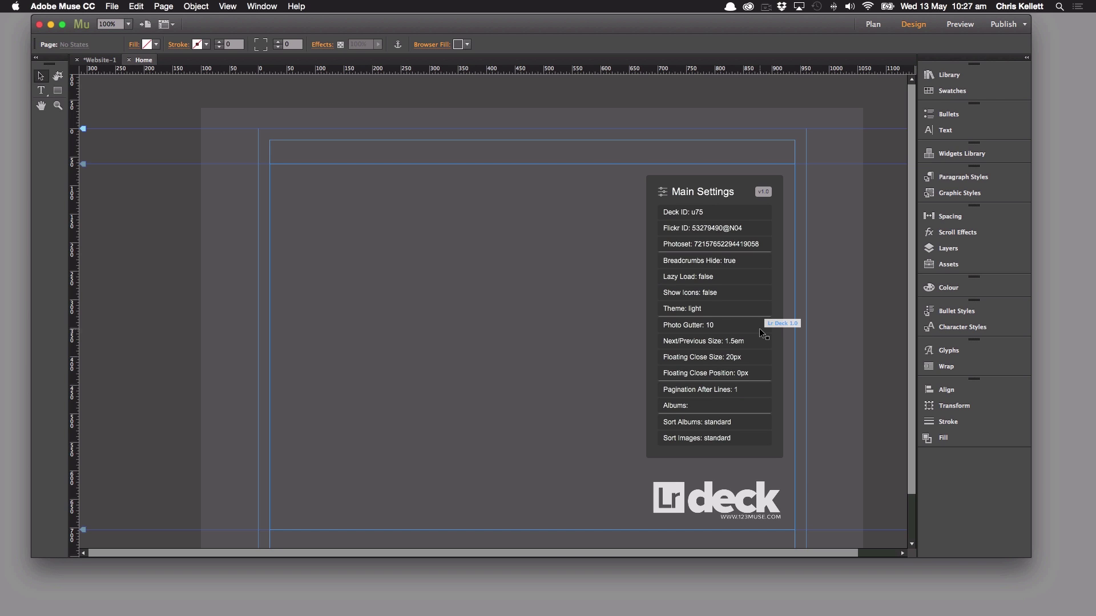
Step: Select the Lr Deck gallery widget on the Home page to reach its Lr Deck 1.0 Options
{"action": "left_click", "coordinate": [759, 329]}
Step: Review the Lr Deck 1.0 Options, close them unchanged, and reselect the gallery widget
{"action": "left_click", "coordinate": [805, 162]}
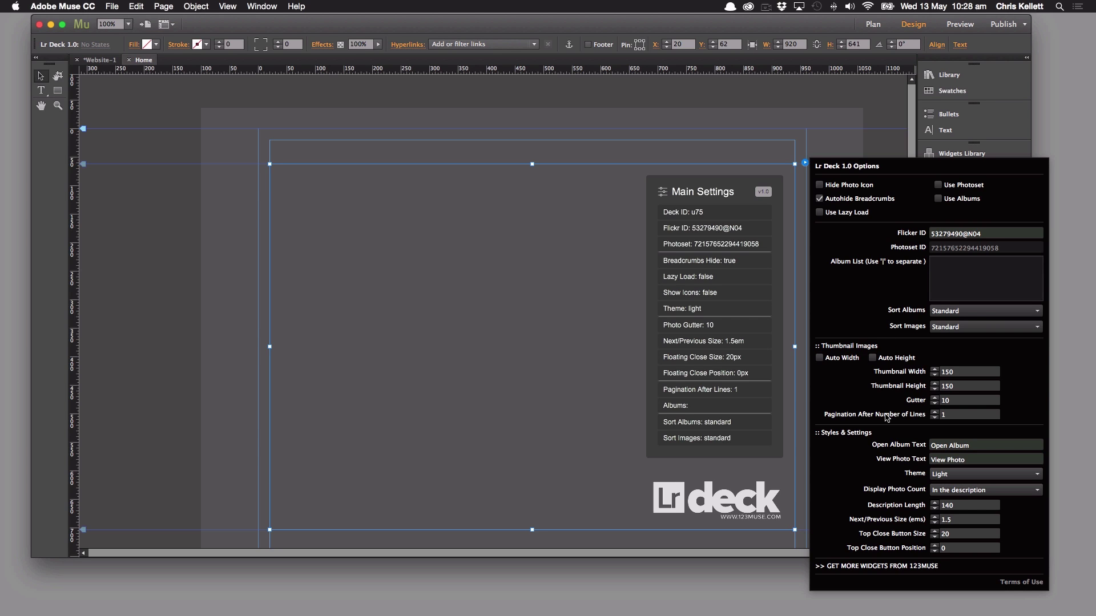
{"action": "left_click", "coordinate": [797, 149]}
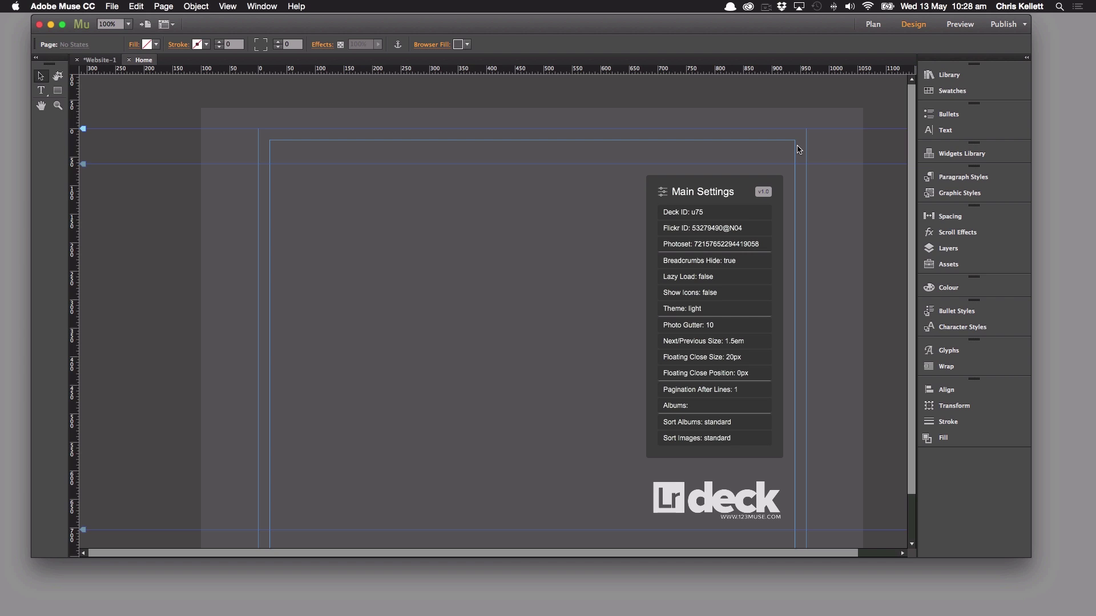
{"action": "left_click", "coordinate": [788, 183]}
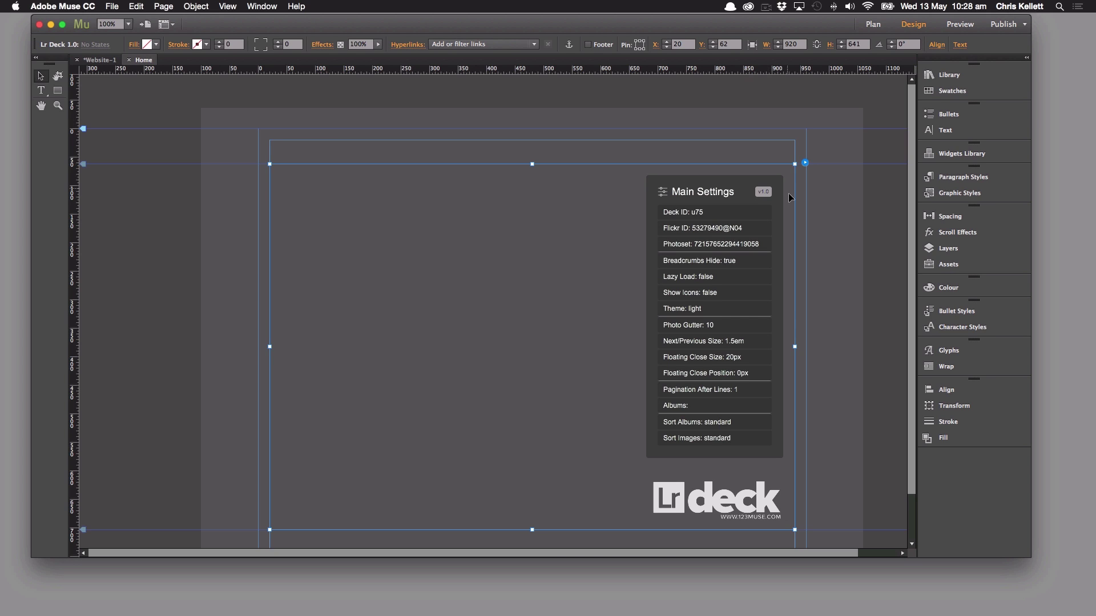
Step: Drag the Lr Deck Pagination Manager from the Library's Lr Deck 1.0 folder onto the Home page
{"action": "left_click", "coordinate": [813, 203]}
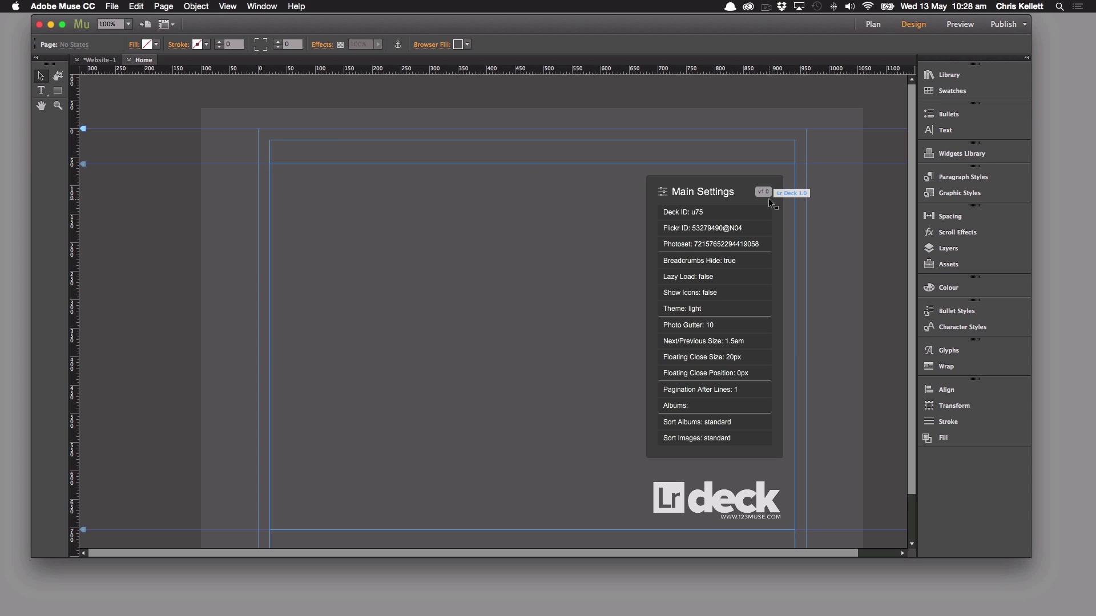
{"action": "left_click", "coordinate": [770, 203]}
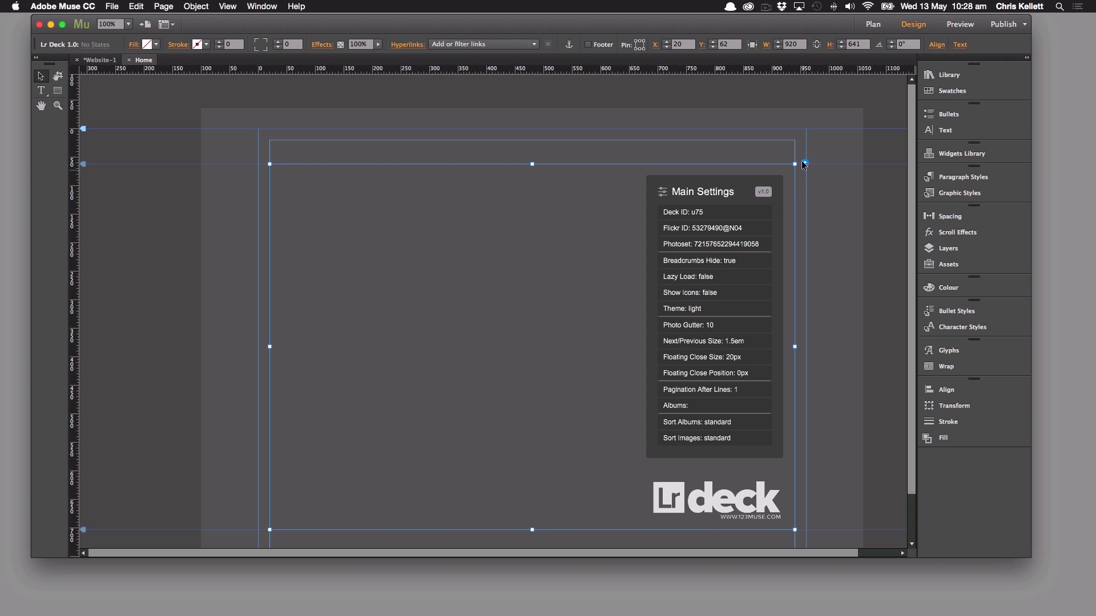
{"action": "left_click", "coordinate": [948, 75]}
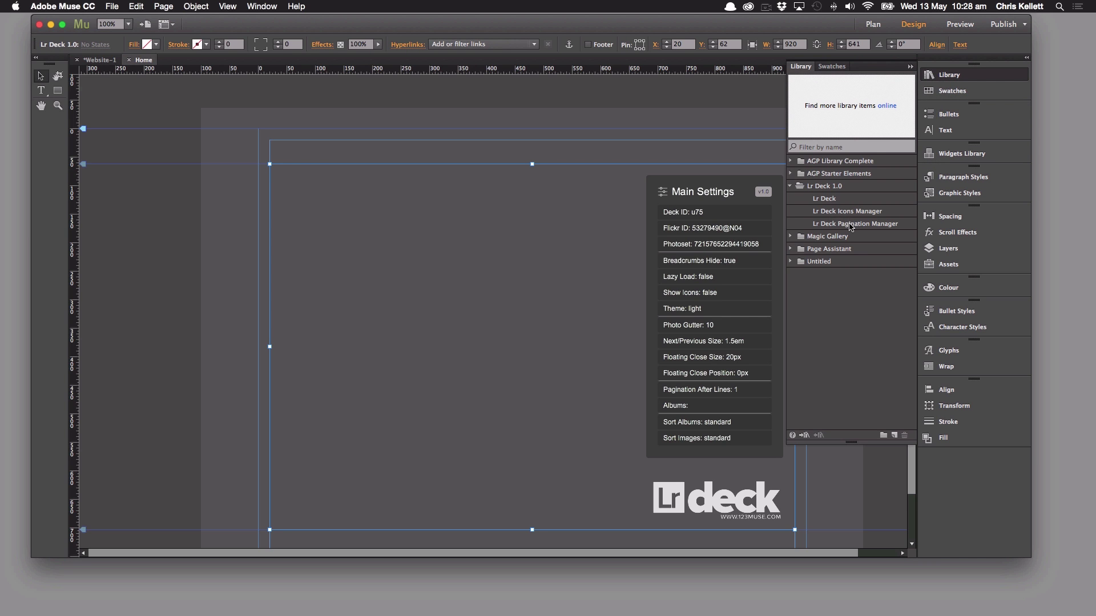
{"action": "left_click_drag", "start_coordinate": [850, 228], "coordinate": [730, 142]}
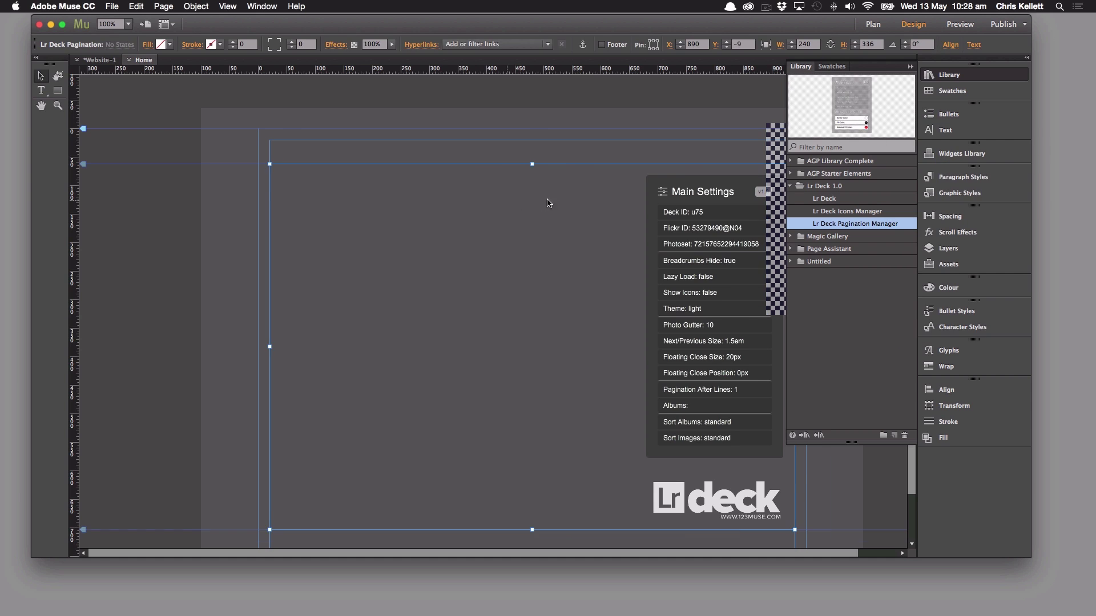
{"action": "left_click", "coordinate": [523, 140]}
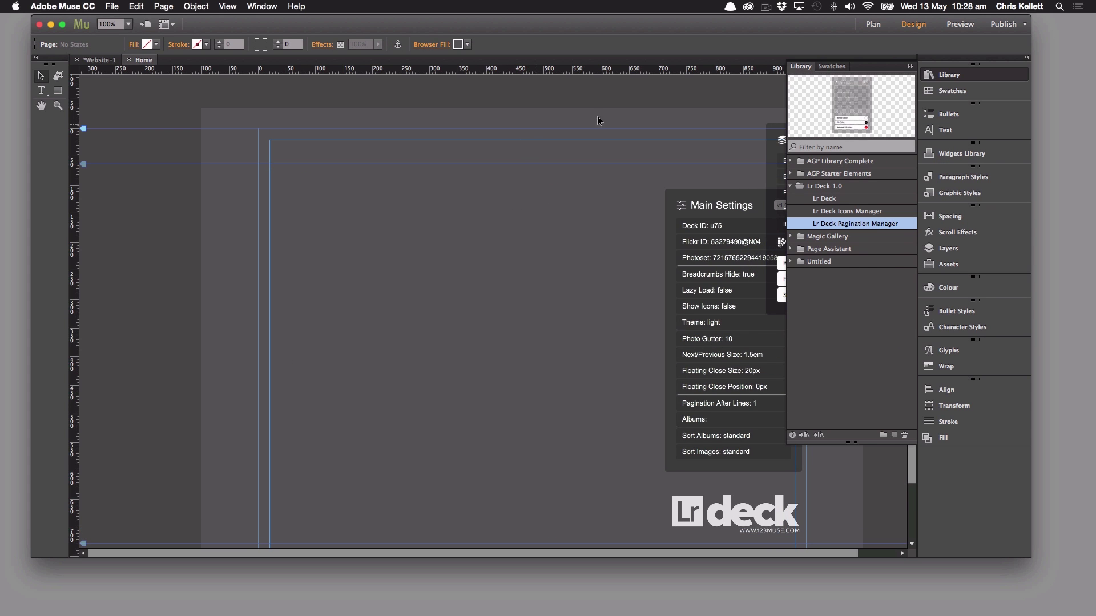
Step: Snap the new widget to the page guides and move its Pagination panel left of Main Settings
{"action": "left_click", "coordinate": [911, 67]}
{"action": "left_click_drag", "start_coordinate": [451, 268], "coordinate": [427, 248]}
{"action": "left_click", "coordinate": [881, 175]}
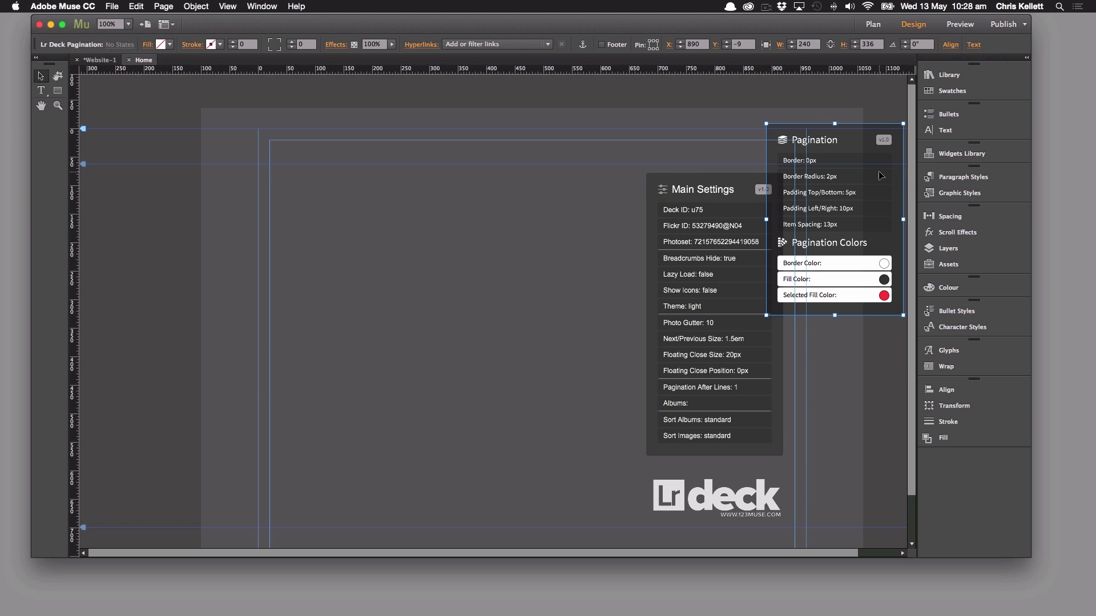
{"action": "left_click_drag", "start_coordinate": [880, 175], "coordinate": [606, 226]}
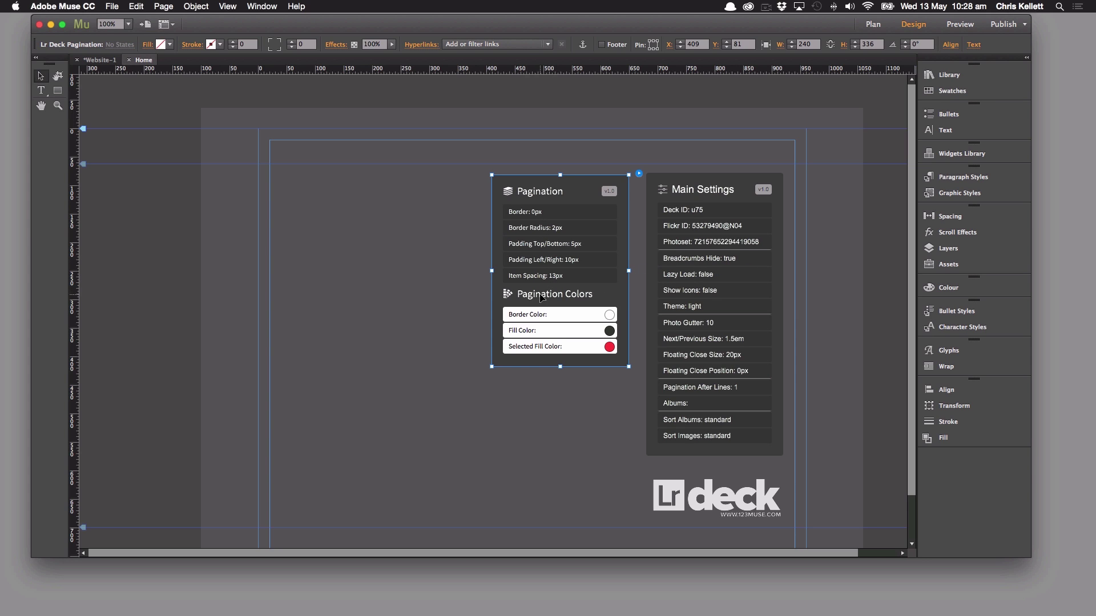
Step: Change the Pagination Manager's Deck ID from u842 to u75 to match the gallery
{"action": "left_click", "coordinate": [688, 222]}
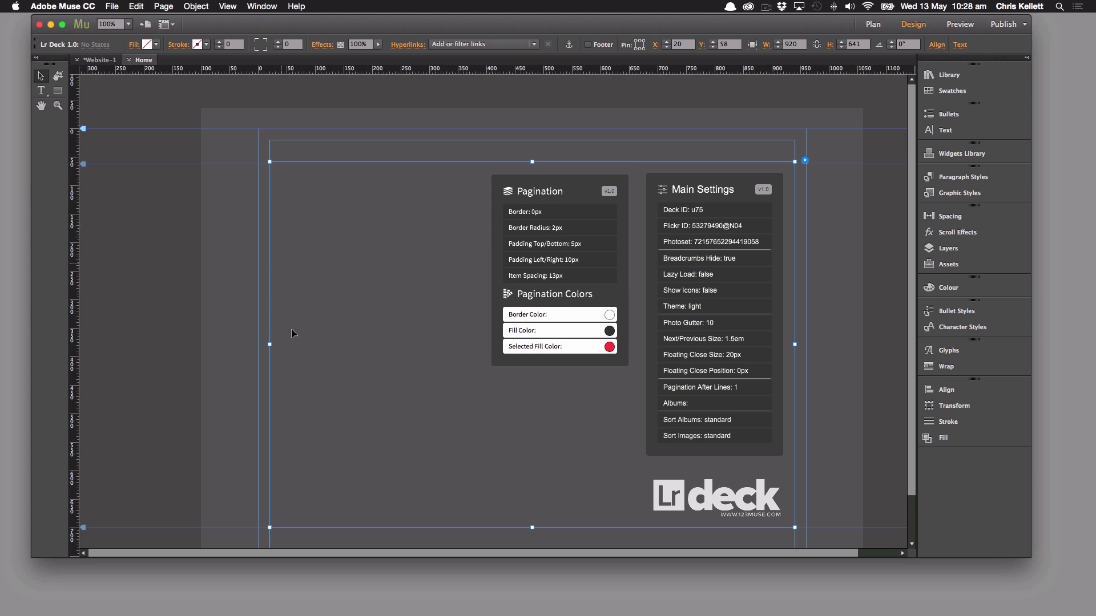
{"action": "left_click", "coordinate": [584, 232]}
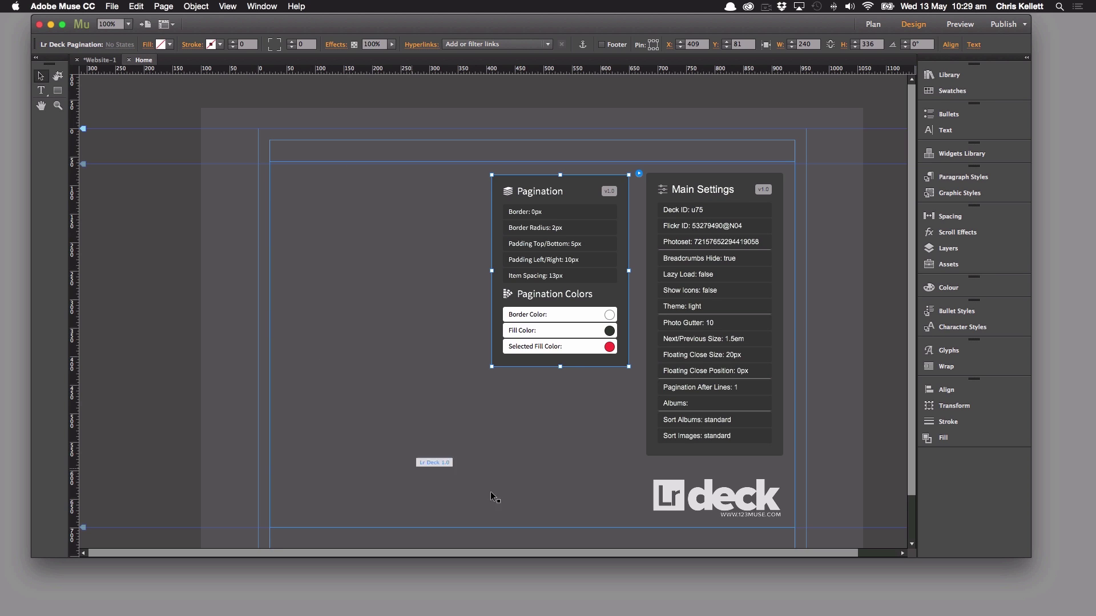
{"action": "left_click", "coordinate": [373, 328]}
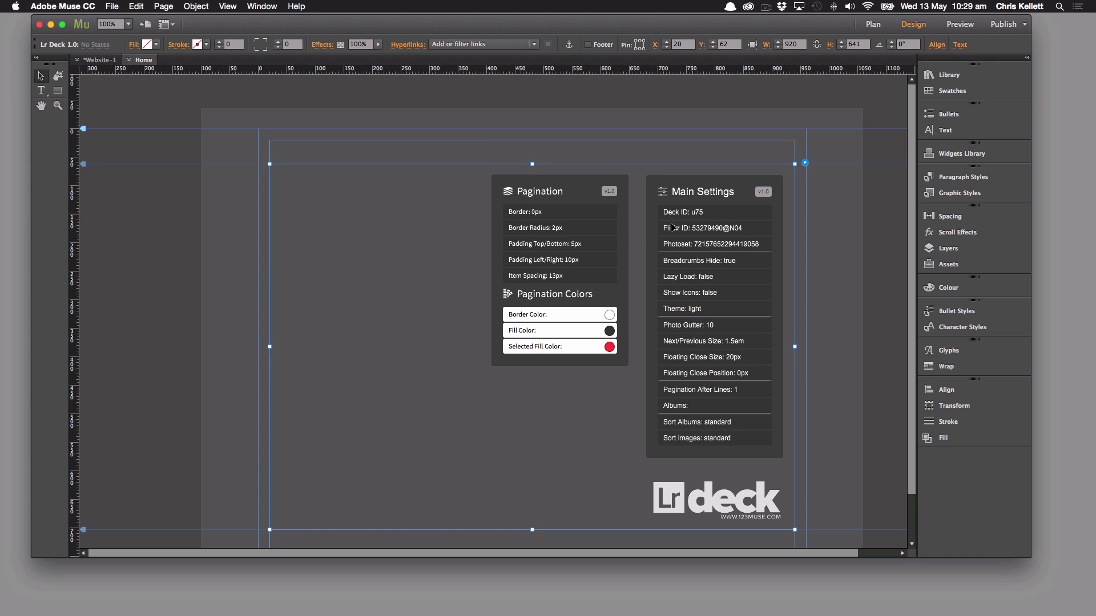
{"action": "left_click", "coordinate": [580, 240]}
{"action": "left_click", "coordinate": [638, 173]}
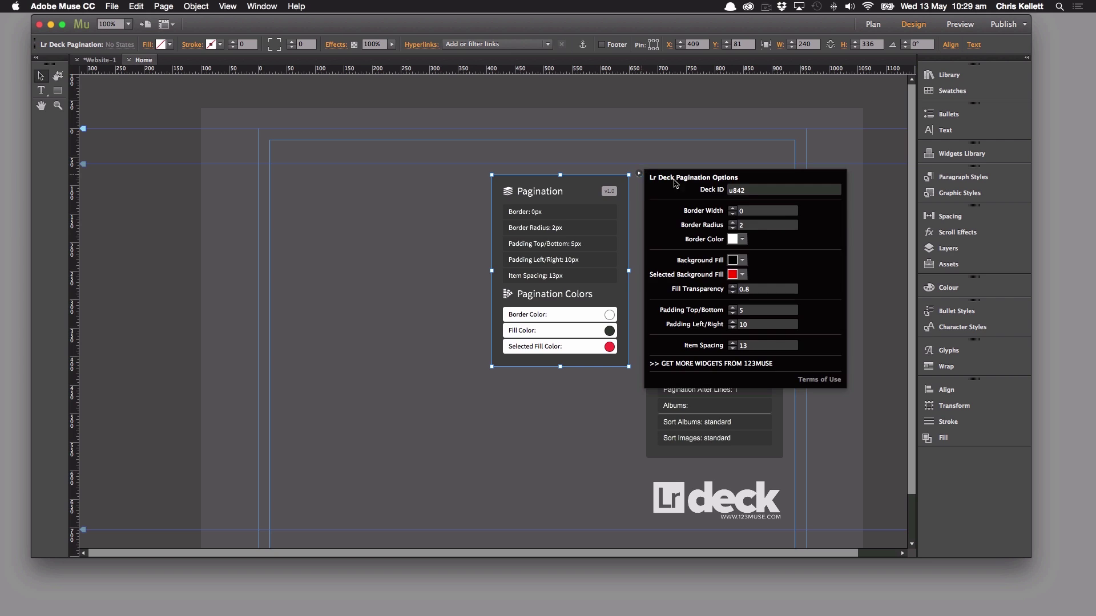
{"action": "left_click", "coordinate": [755, 190]}
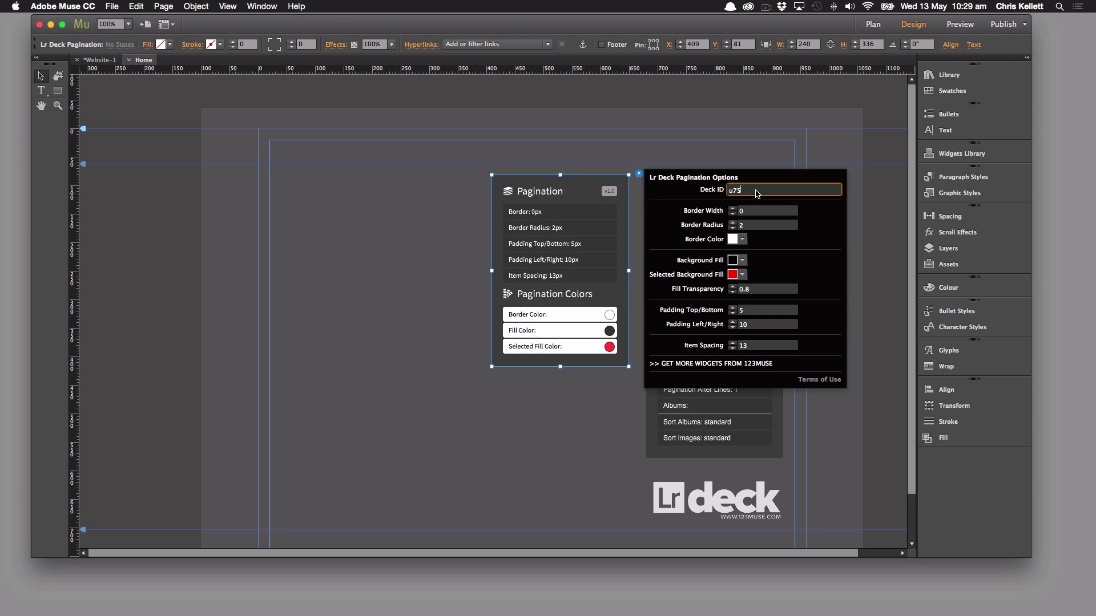
{"action": "type", "text": "u75"}
{"action": "key", "text": "Return"}
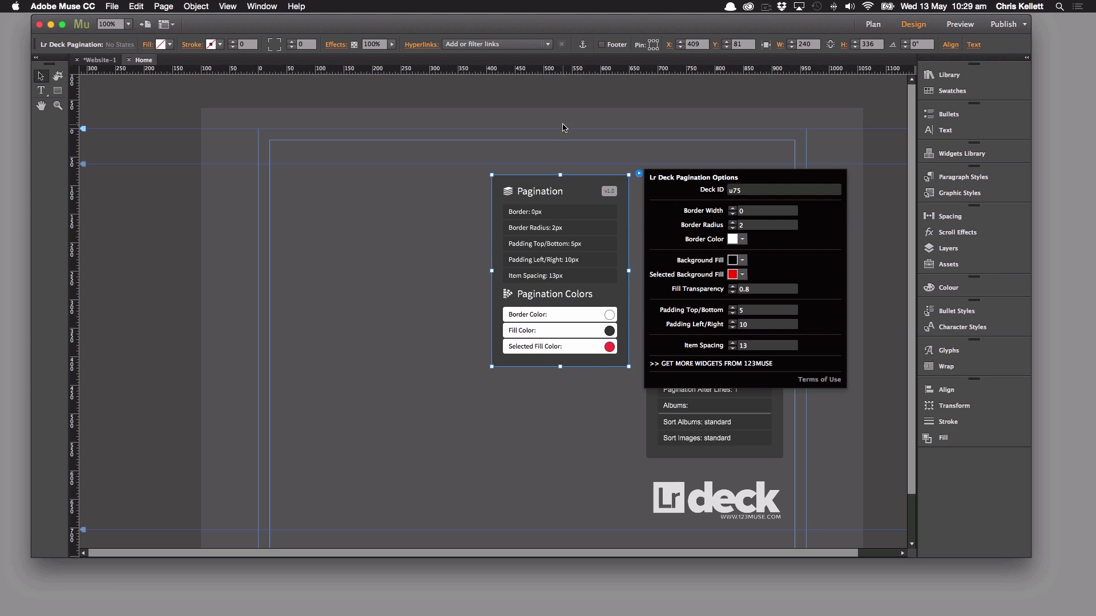
Step: Raise the gallery's Pagination After Number of Lines from 1 to 2, then nudge the Pagination panel
{"action": "left_click", "coordinate": [562, 127]}
{"action": "left_click", "coordinate": [737, 201]}
{"action": "left_click", "coordinate": [805, 162]}
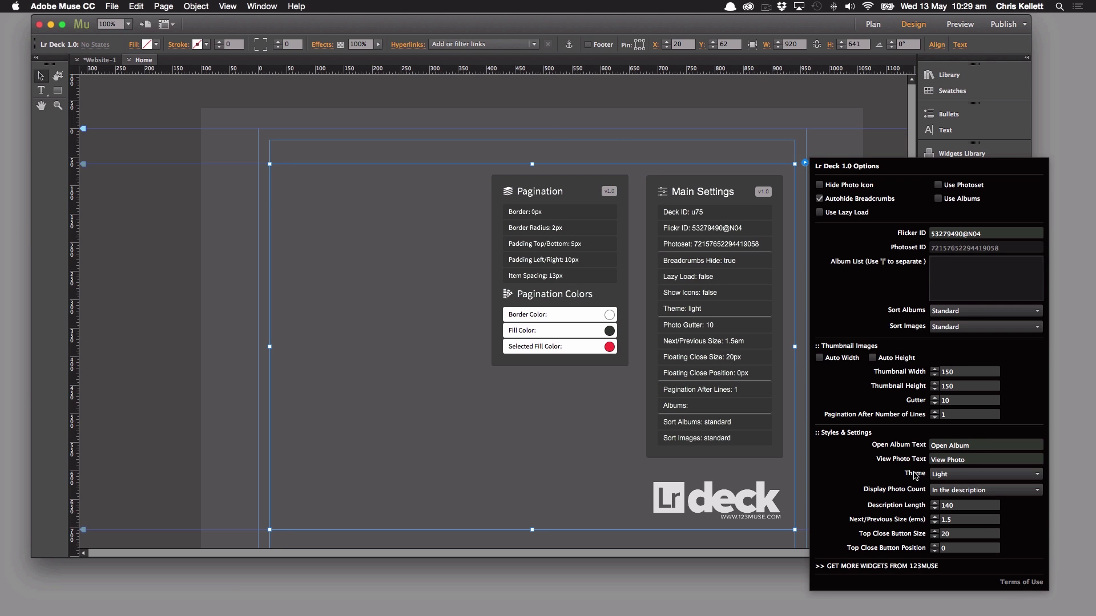
{"action": "left_click", "coordinate": [935, 413]}
{"action": "left_click", "coordinate": [613, 185]}
{"action": "left_click", "coordinate": [596, 191]}
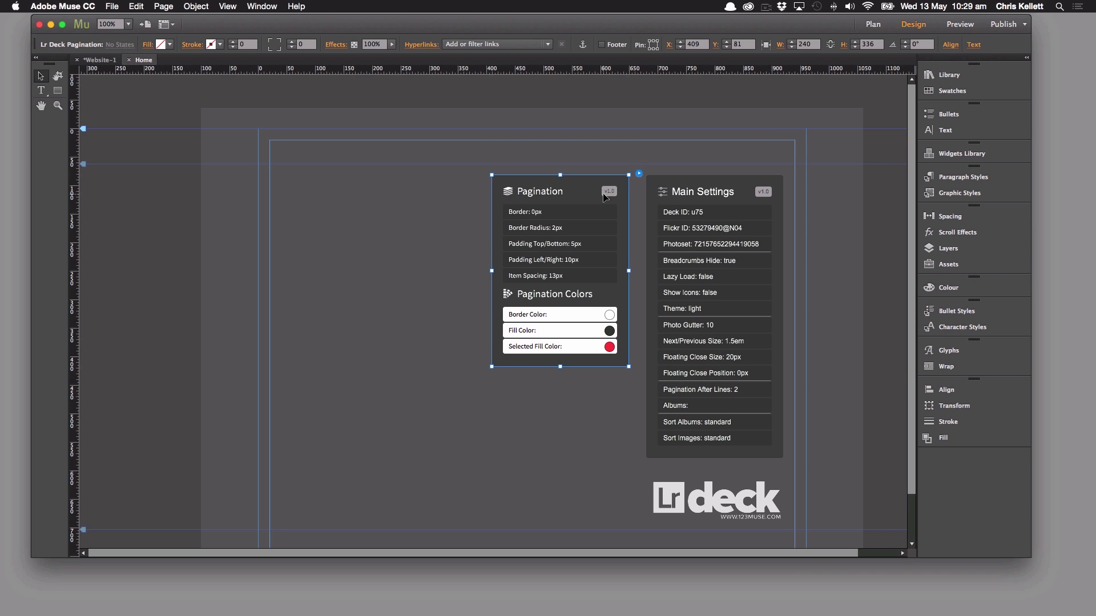
{"action": "left_click_drag", "start_coordinate": [596, 191], "coordinate": [599, 194]}
Step: Preview the gallery's two rows of five thumbnails with pagination beneath, then return to the Home page Design view
{"action": "left_click", "coordinate": [960, 24]}
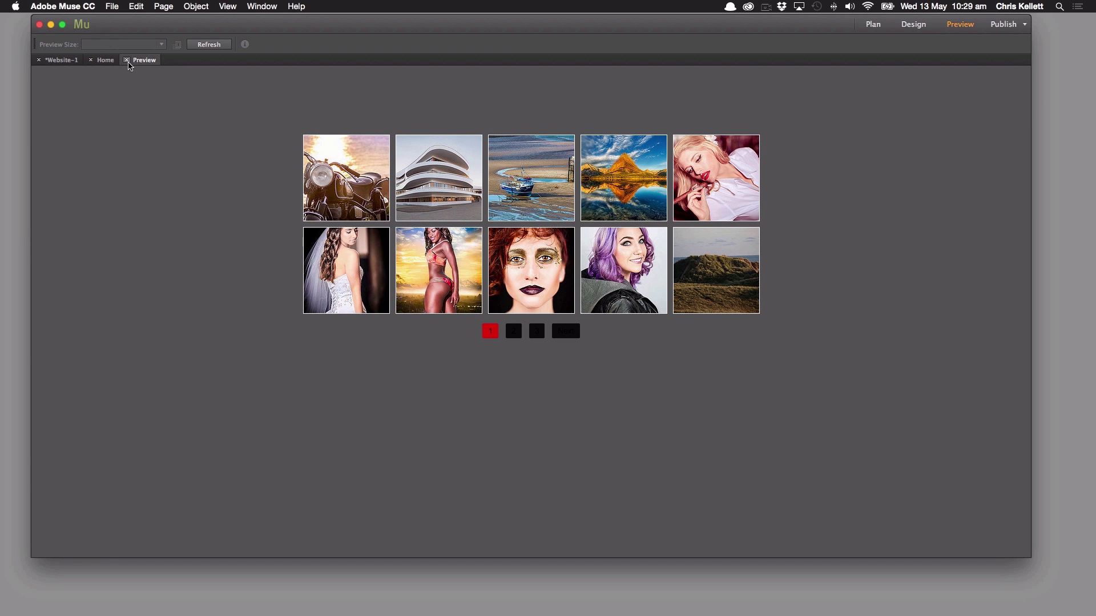
{"action": "left_click", "coordinate": [105, 60]}
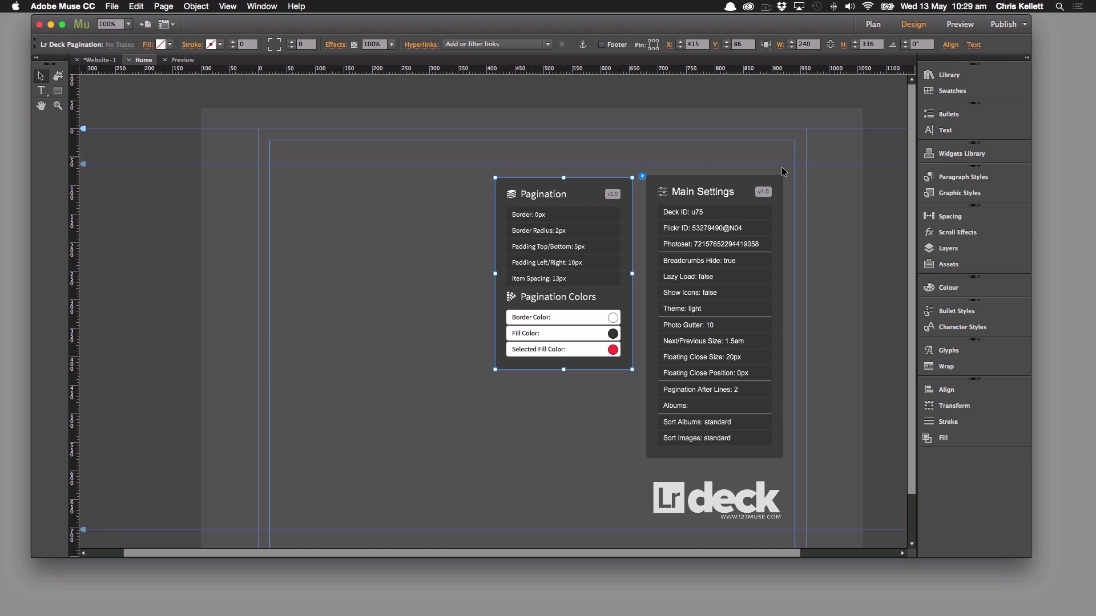
Step: Set the Lr Deck widget's text font to Source Sans Pro and its colour to white (FFFFFF)
{"action": "left_click", "coordinate": [390, 262]}
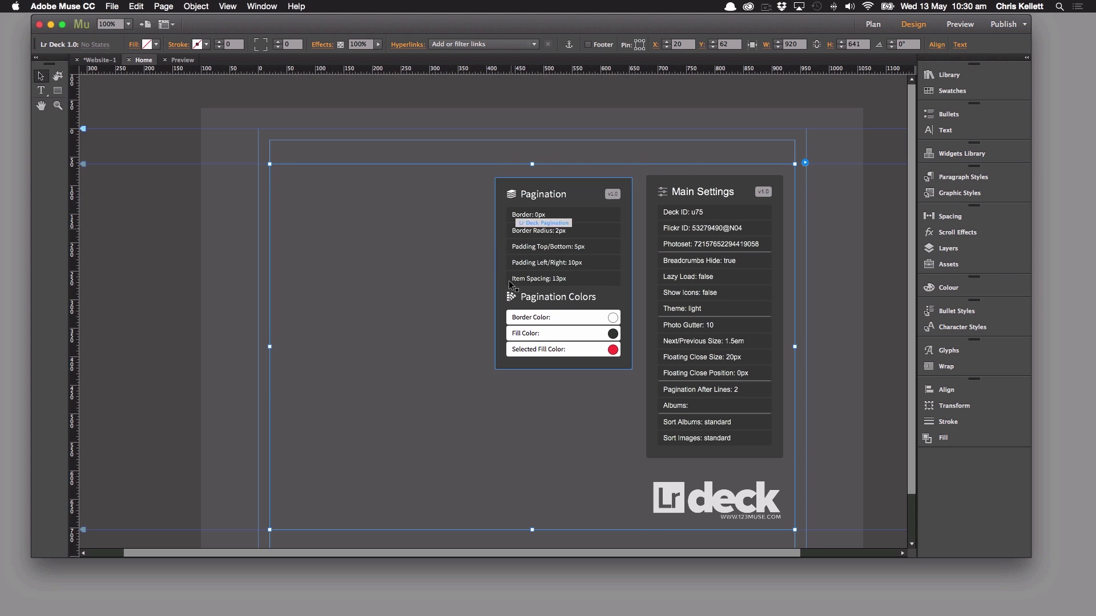
{"action": "left_click", "coordinate": [953, 130]}
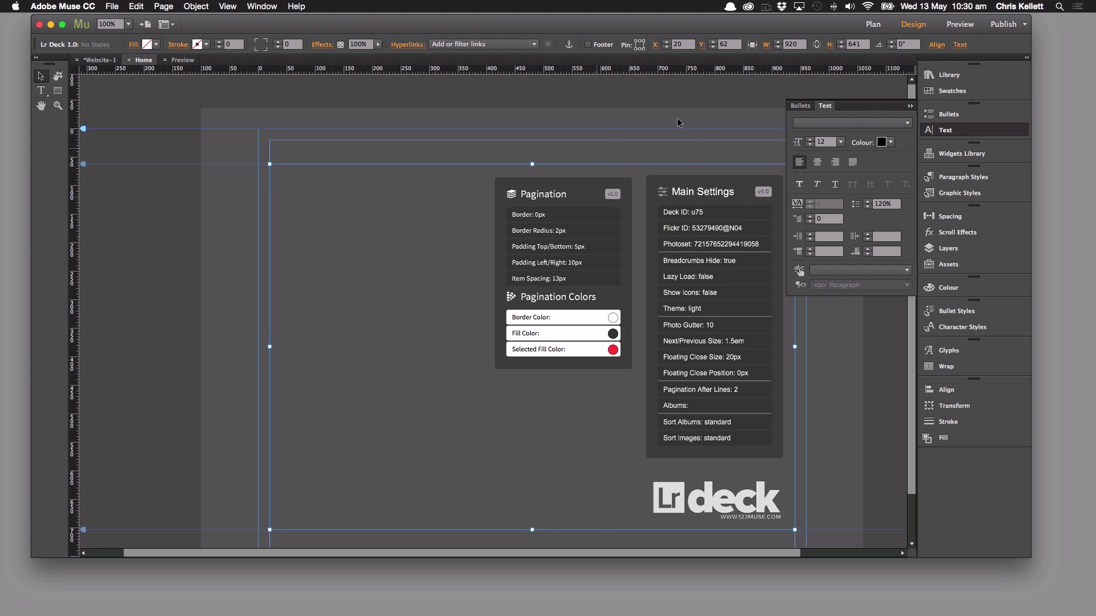
{"action": "left_click", "coordinate": [859, 124]}
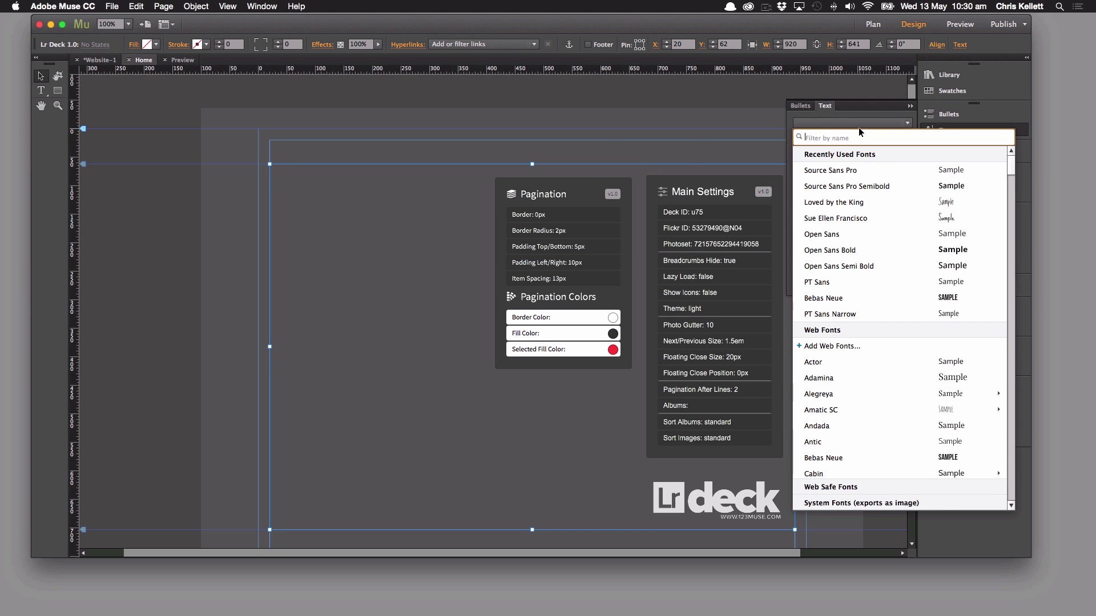
{"action": "left_click", "coordinate": [844, 170]}
{"action": "left_click", "coordinate": [890, 142]}
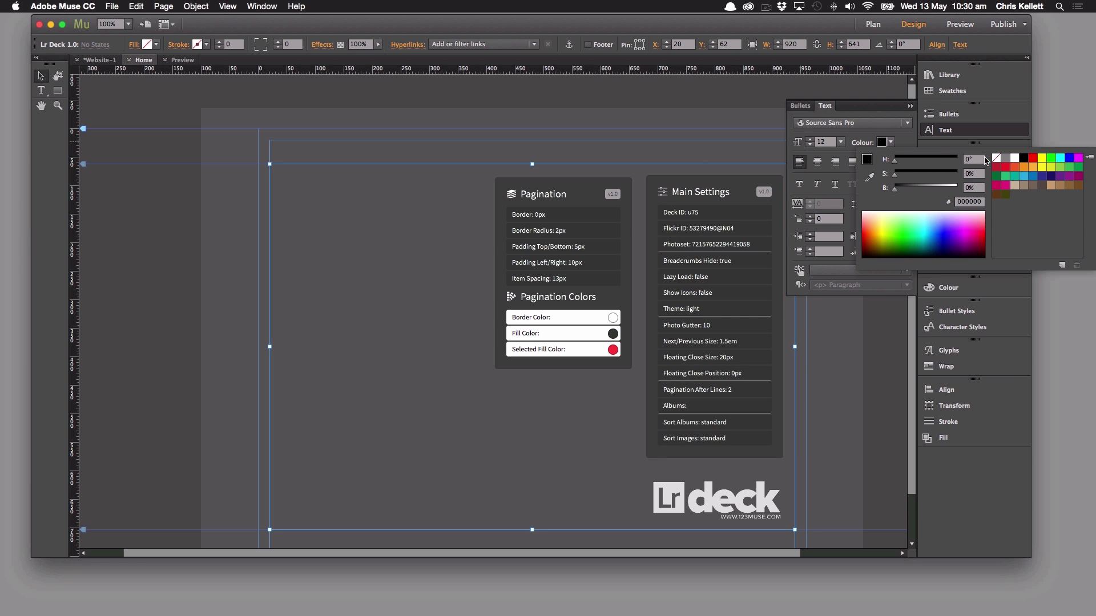
{"action": "left_click", "coordinate": [1015, 158]}
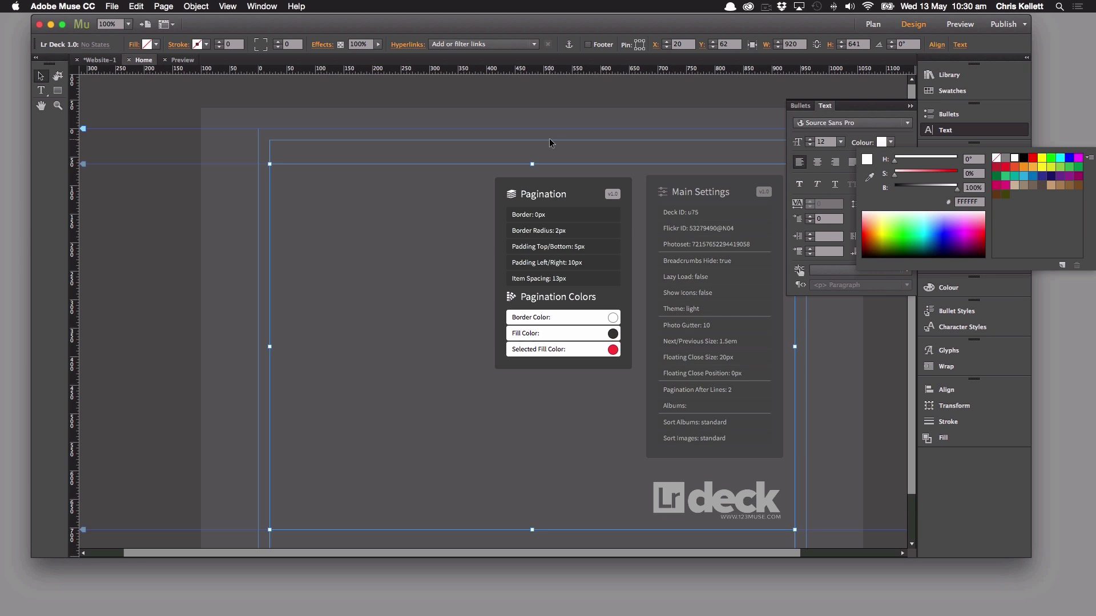
{"action": "left_click", "coordinate": [551, 142]}
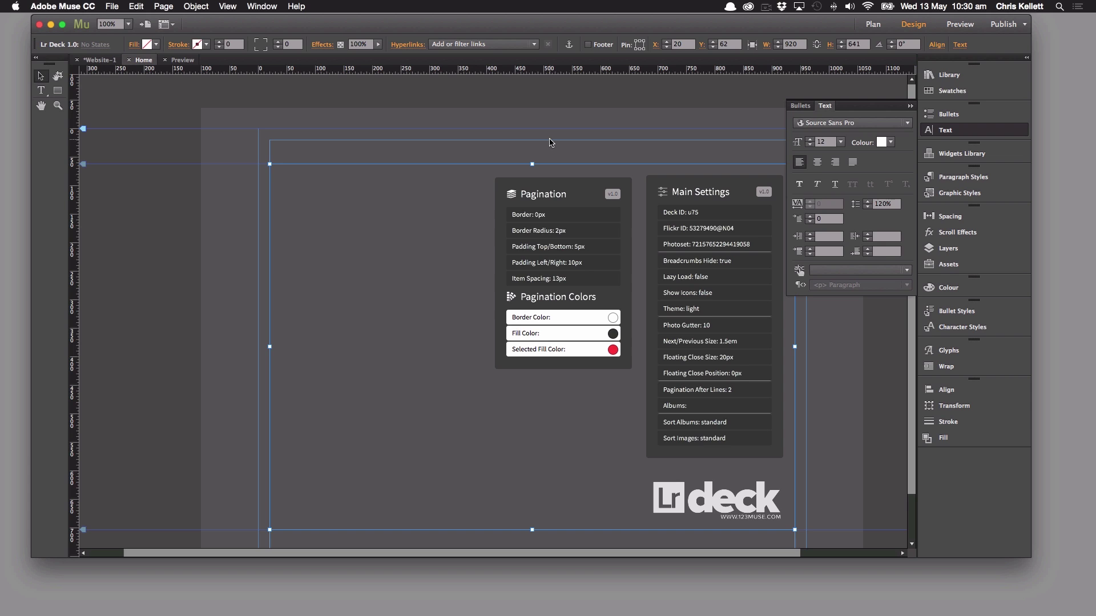
Step: Deselect the widget and preview the gallery's white 1, 2, 3, Next pagination blocks
{"action": "left_click", "coordinate": [549, 143]}
{"action": "scroll", "coordinate": [549, 138], "scroll_direction": "right", "scroll_amount": 3}
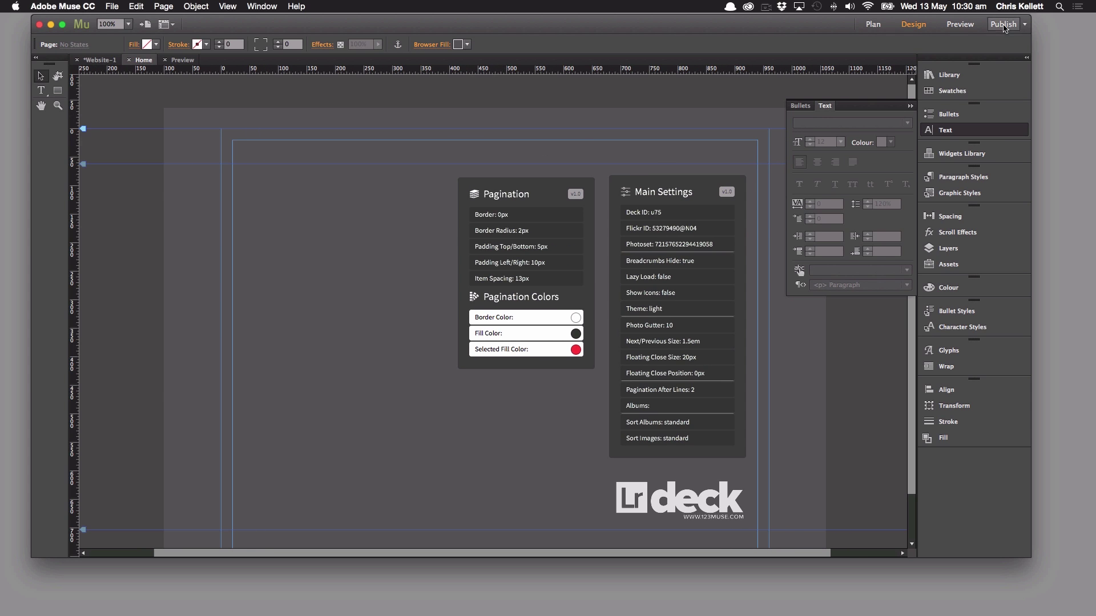
{"action": "left_click", "coordinate": [960, 24]}
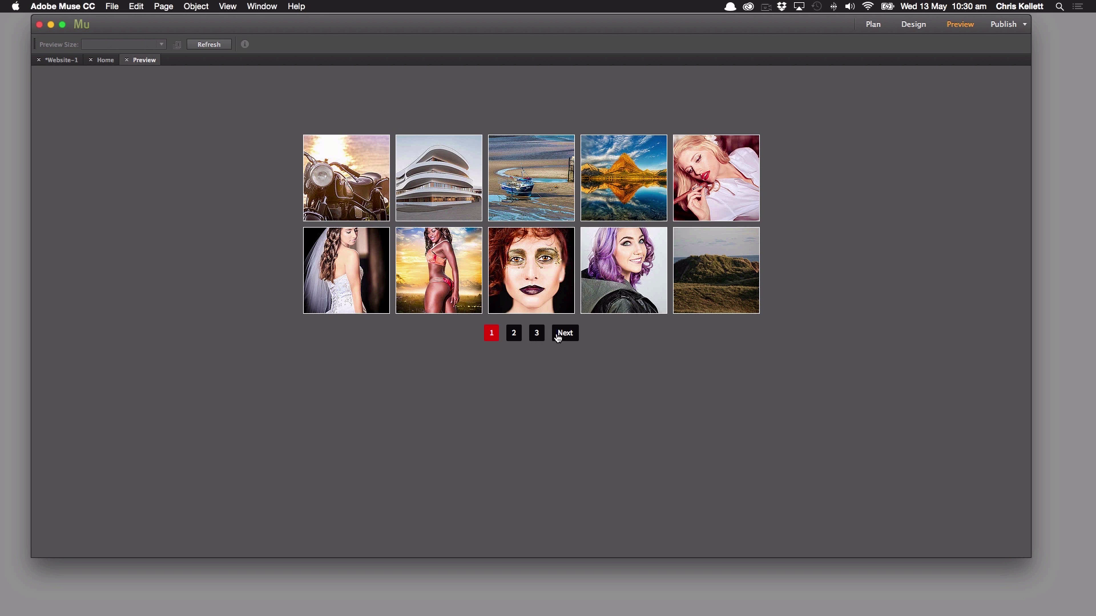
Step: Switch the Lr Deck widget font to Sue Ellen Francisco and preview the result
{"action": "left_click", "coordinate": [105, 60]}
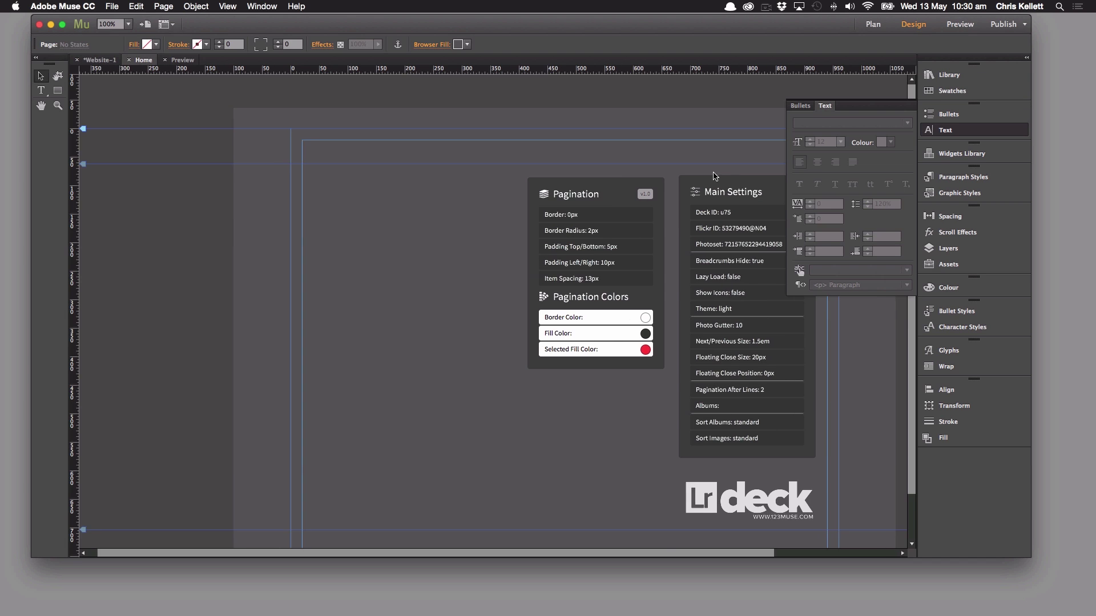
{"action": "left_click", "coordinate": [871, 123]}
{"action": "left_click", "coordinate": [871, 123]}
{"action": "left_click", "coordinate": [855, 123]}
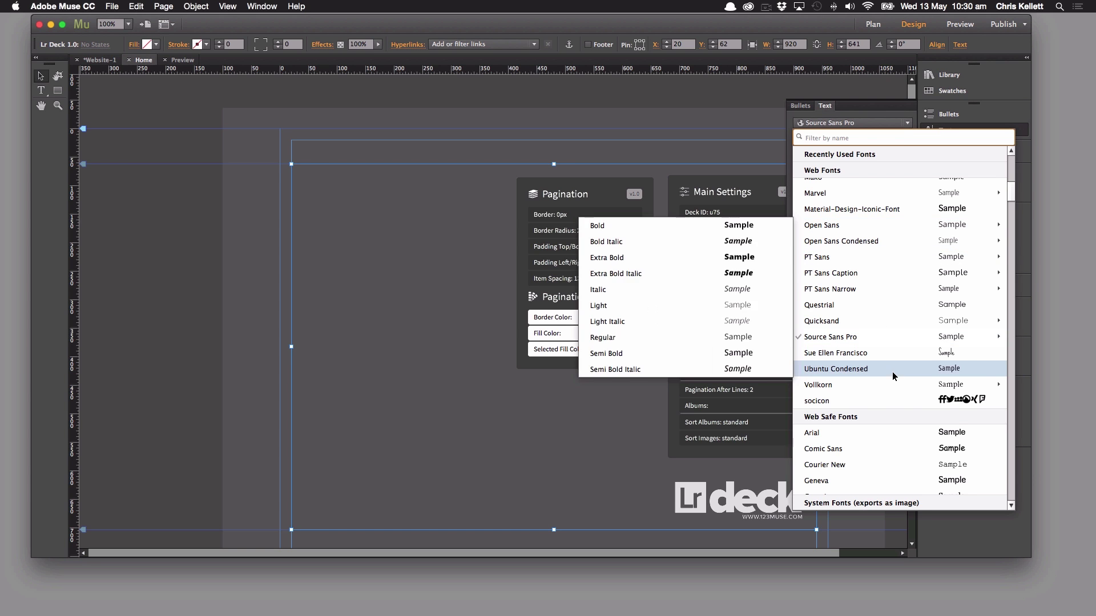
{"action": "left_click", "coordinate": [891, 353]}
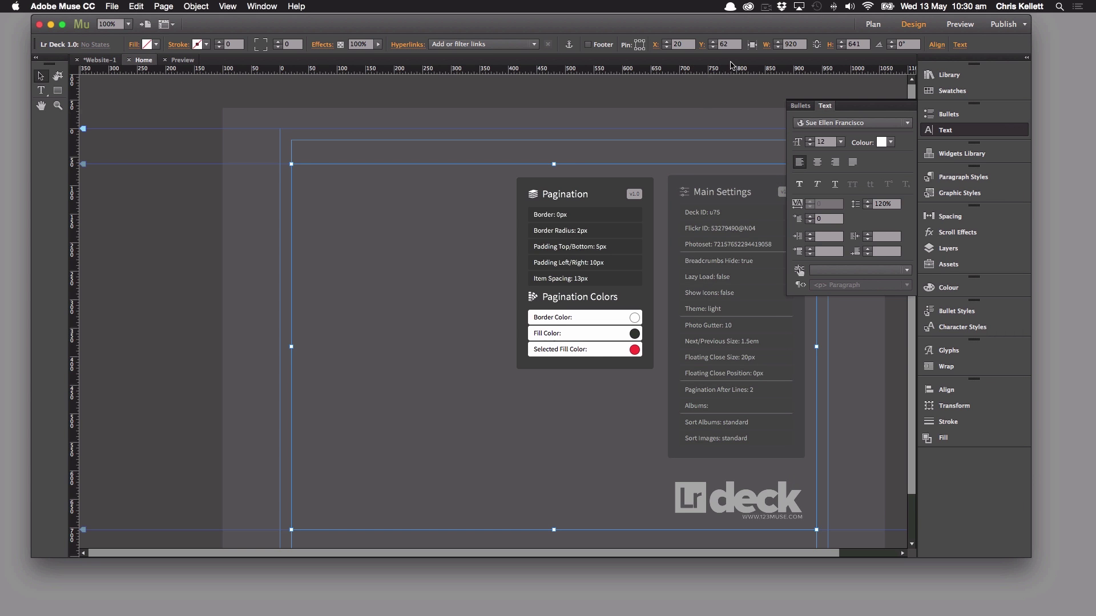
{"action": "left_click", "coordinate": [960, 24]}
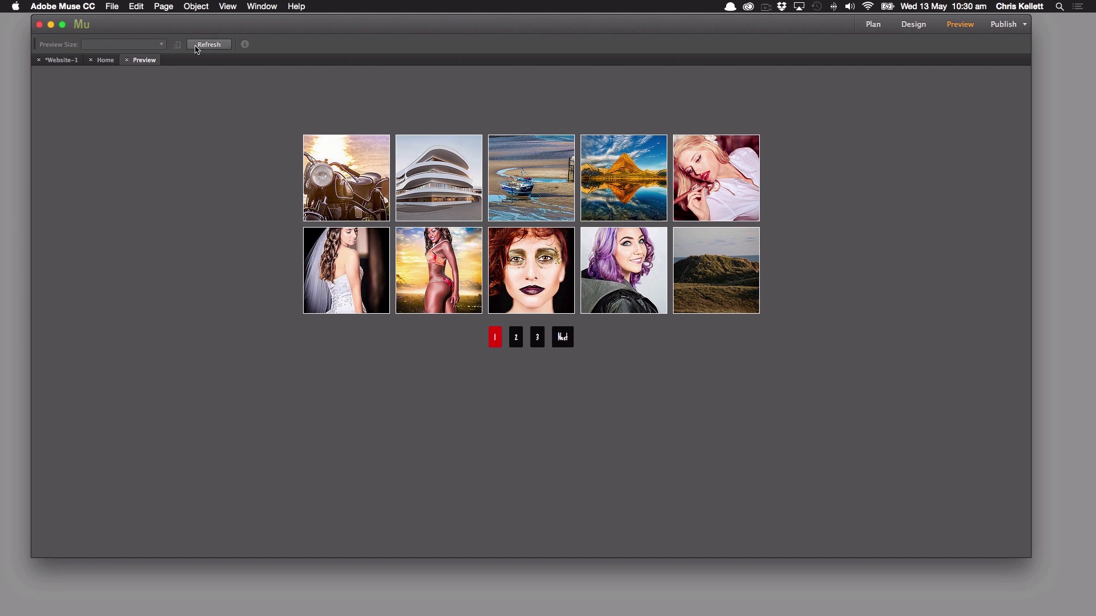
Step: Return to Design and set the widget font back to Source Sans Pro
{"action": "left_click", "coordinate": [126, 60]}
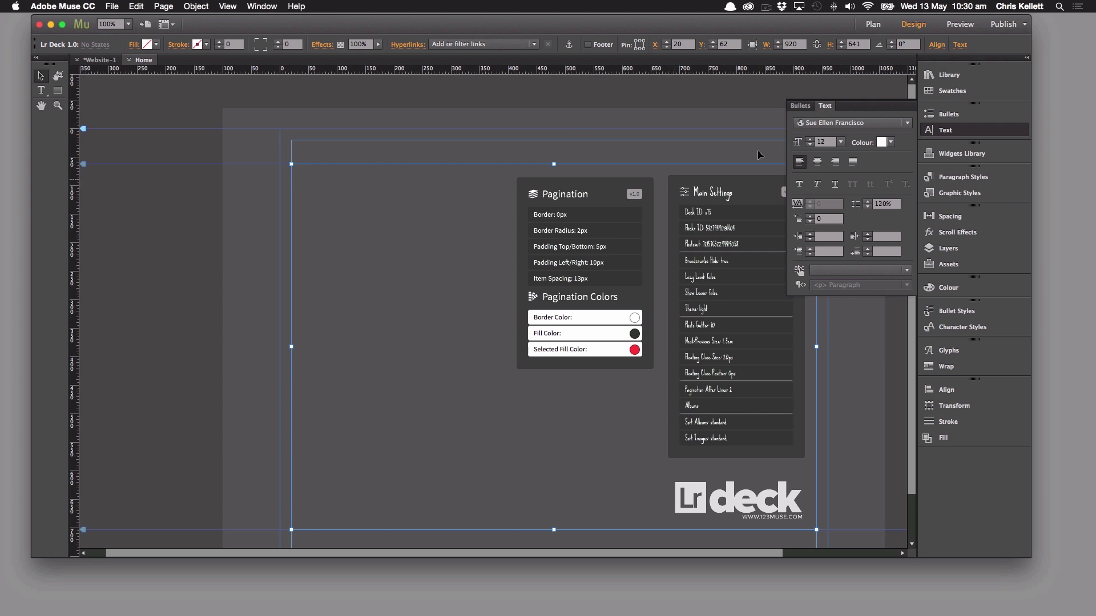
{"action": "left_click", "coordinate": [870, 124]}
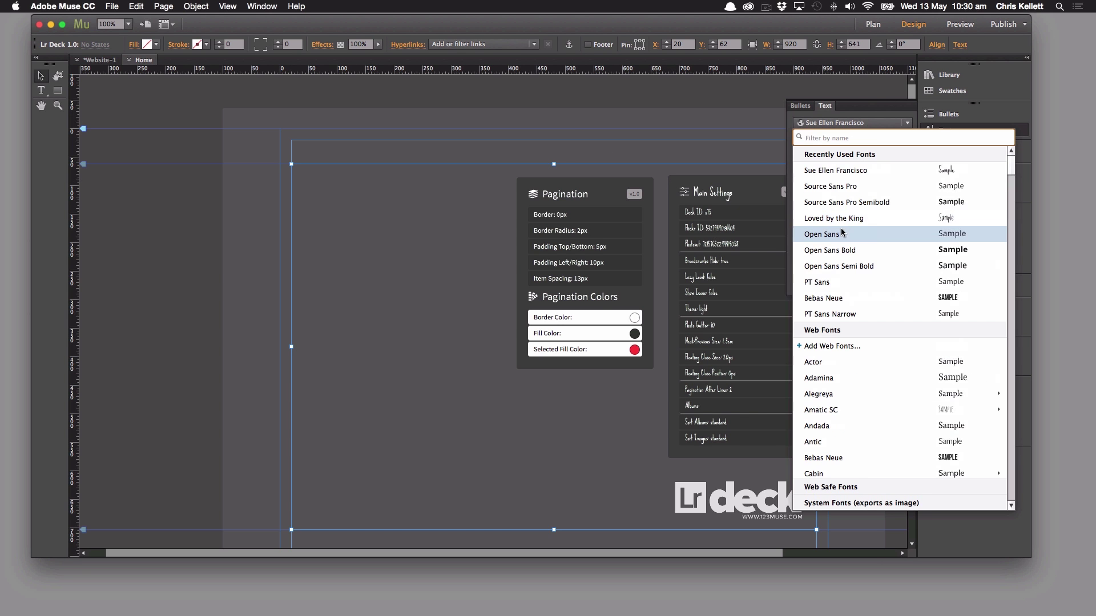
{"action": "left_click", "coordinate": [841, 185]}
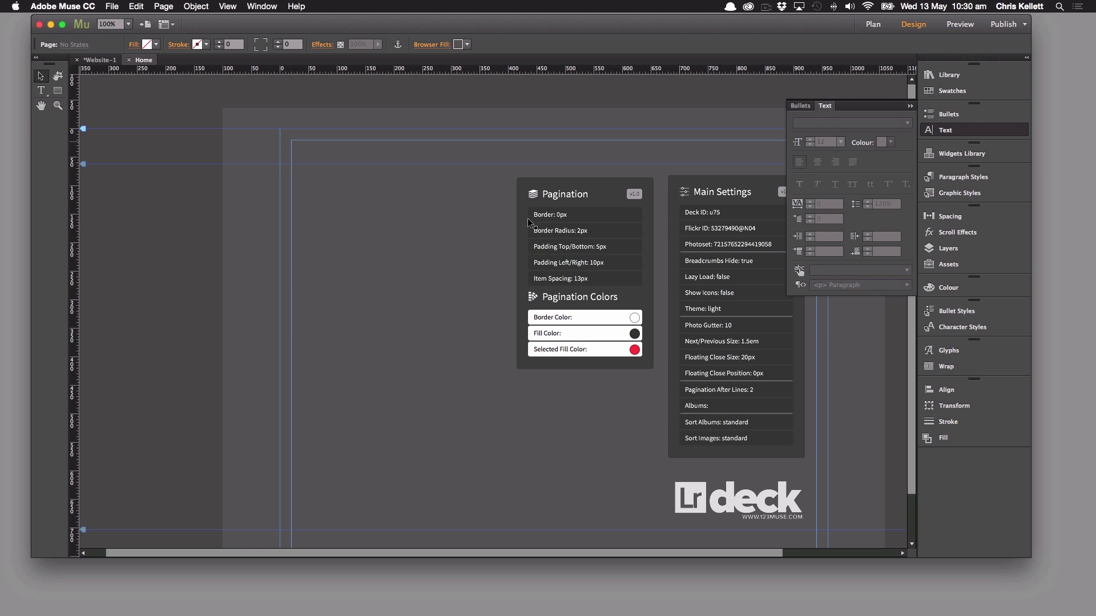
Step: Set the Pagination Manager's Background Fill to grey
{"action": "left_click", "coordinate": [647, 243]}
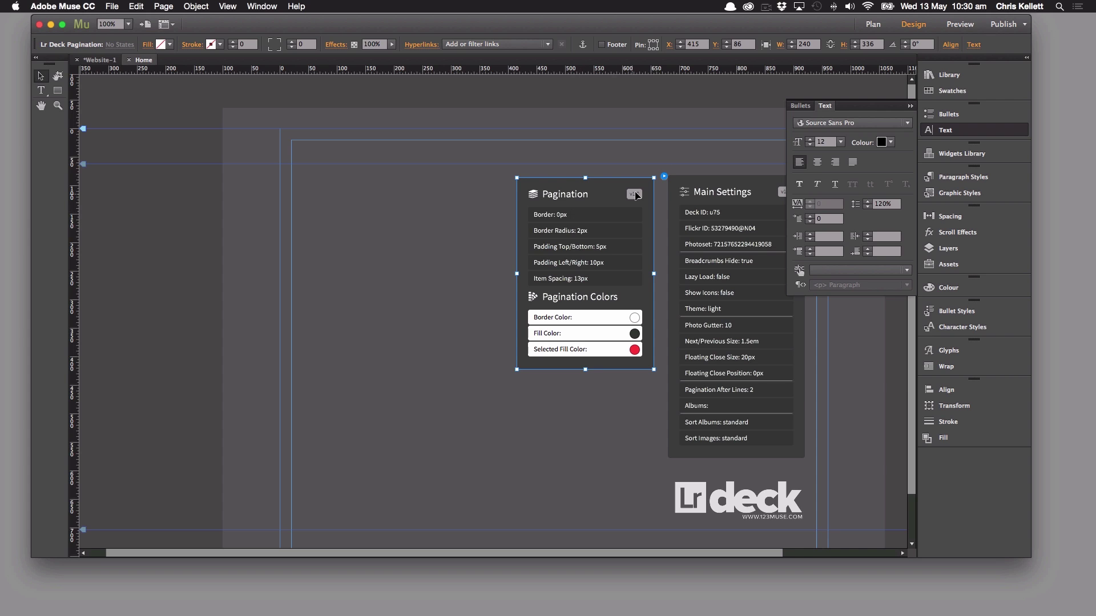
{"action": "left_click", "coordinate": [664, 176]}
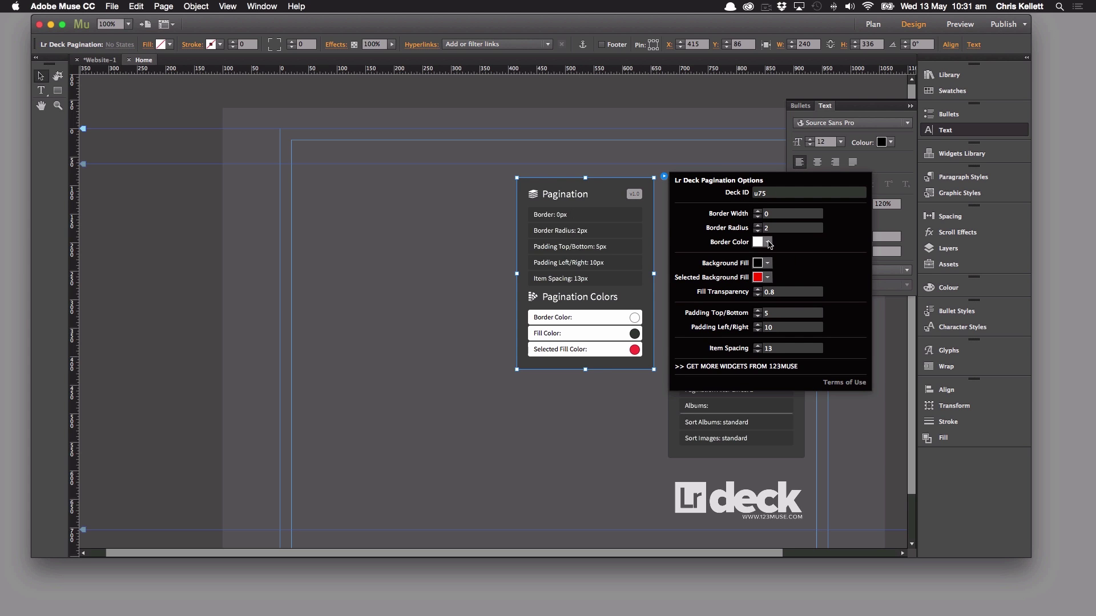
{"action": "left_click", "coordinate": [767, 263]}
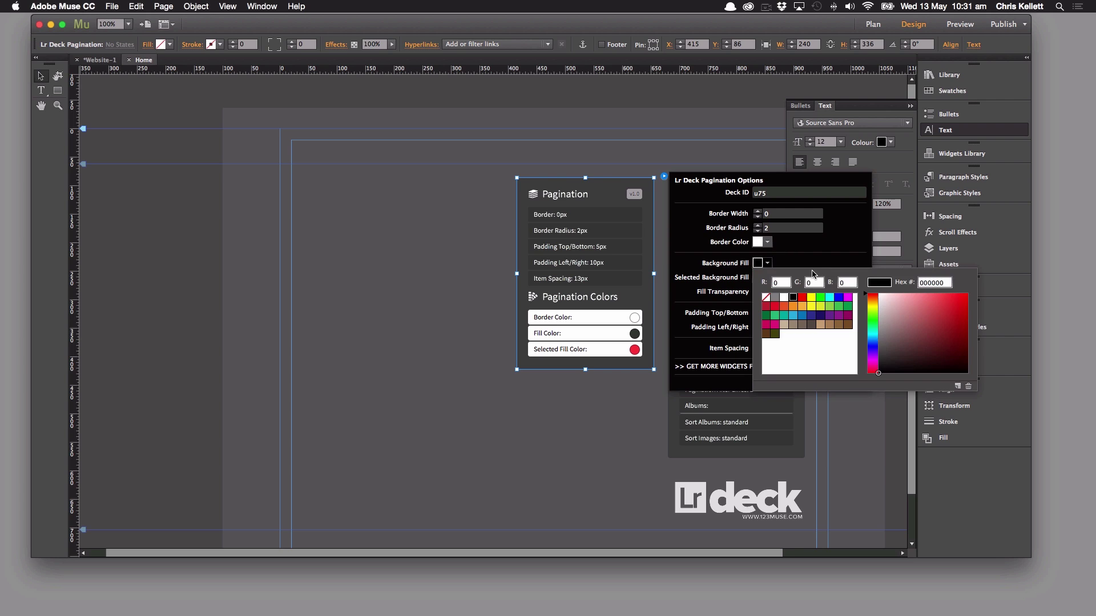
{"action": "left_click", "coordinate": [776, 298]}
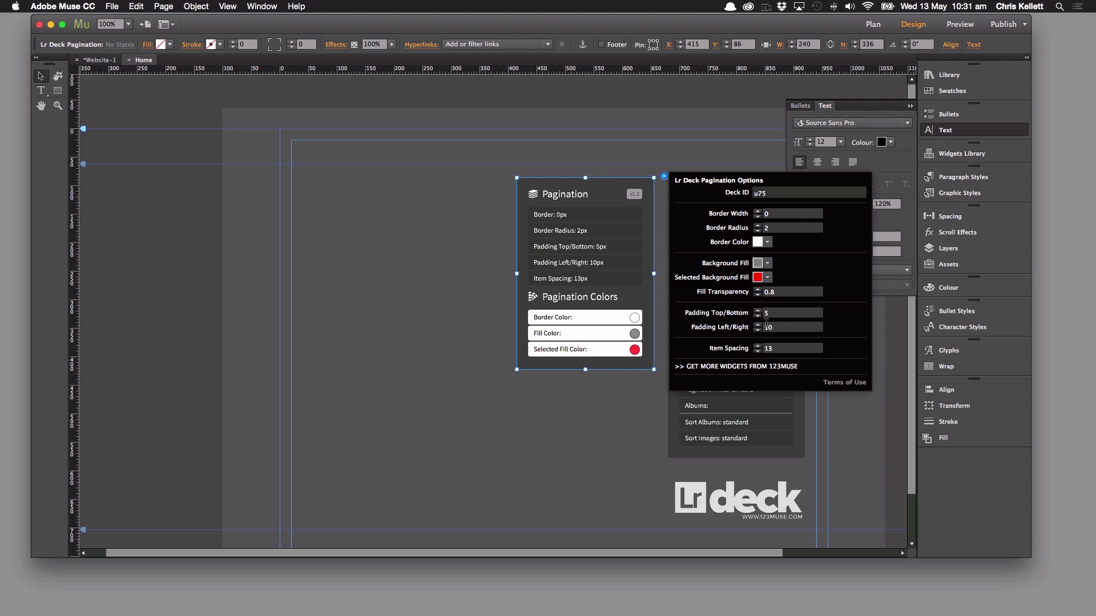
Step: Set the pagination Item Spacing to 0 and Border Radius to 0
{"action": "left_click", "coordinate": [775, 349]}
{"action": "type", "text": "0"}
{"action": "left_click", "coordinate": [780, 326]}
{"action": "double_click", "coordinate": [766, 228]}
{"action": "type", "text": "0"}
Step: Preview gallery pages 2 and 3, then nudge the Pagination panel slightly up and left
{"action": "left_click", "coordinate": [946, 25]}
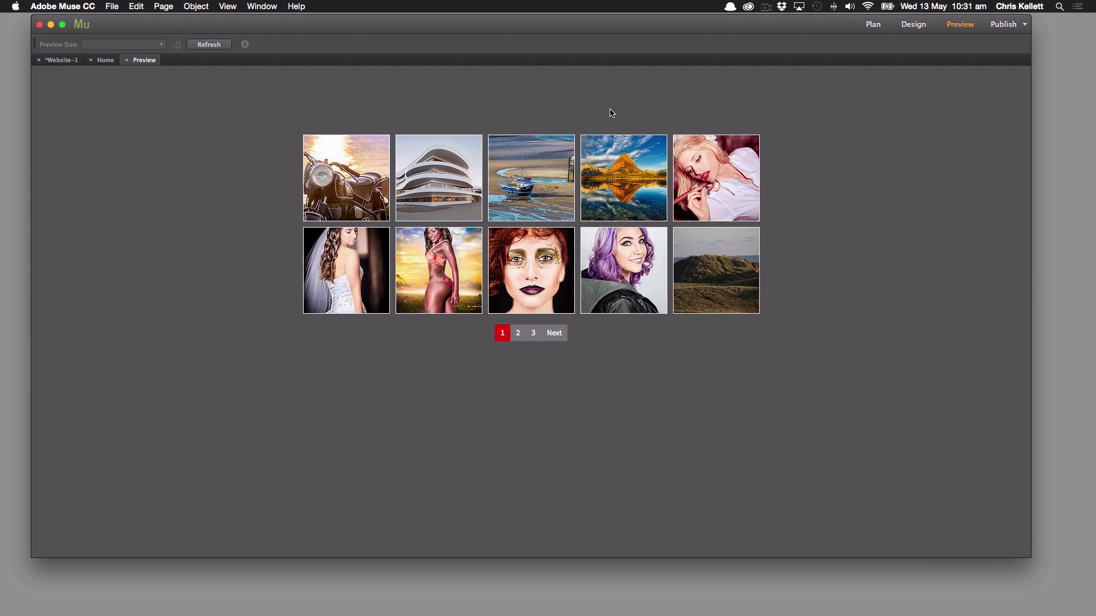
{"action": "left_click", "coordinate": [516, 337]}
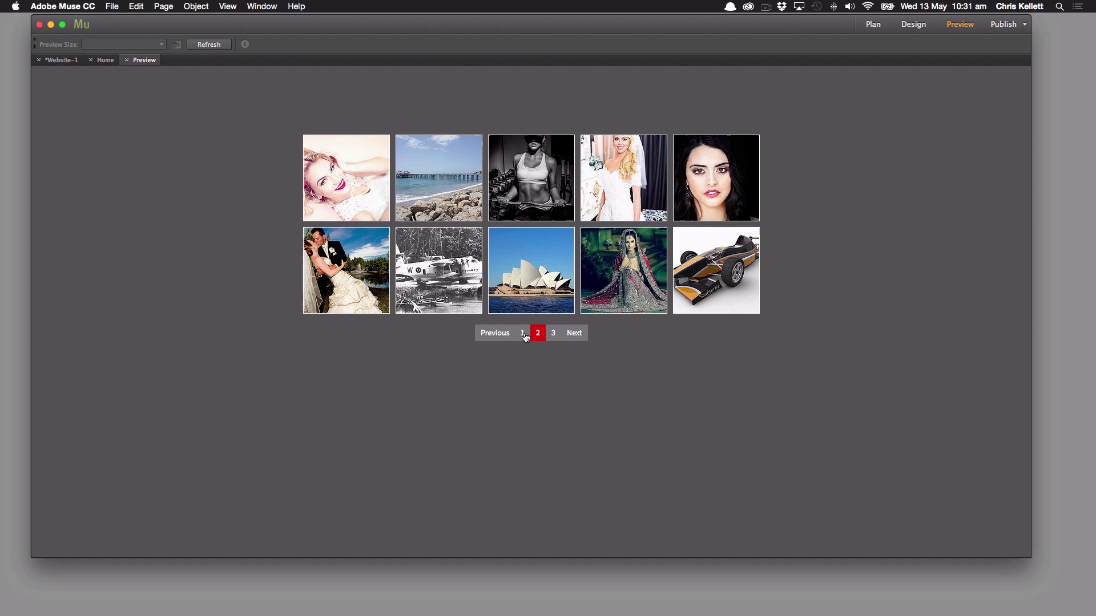
{"action": "left_click", "coordinate": [552, 336]}
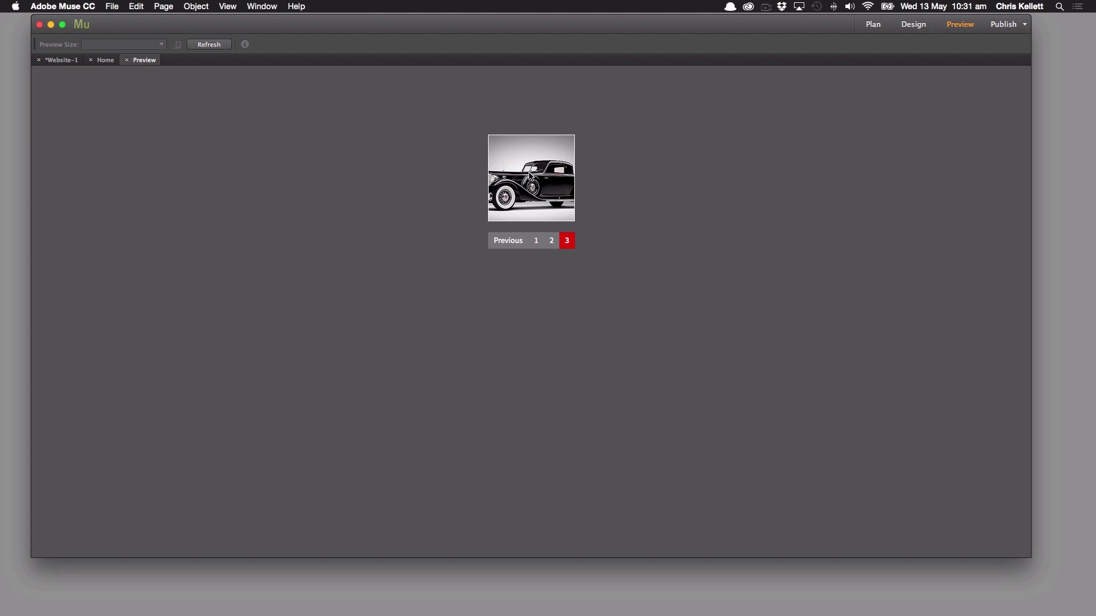
{"action": "left_click", "coordinate": [127, 61]}
{"action": "mouse_move", "coordinate": [623, 193]}
{"action": "left_mouse_down"}
{"action": "mouse_move", "coordinate": [620, 214]}
{"action": "mouse_move", "coordinate": [609, 187]}
{"action": "mouse_move", "coordinate": [620, 187]}
{"action": "left_mouse_up"}
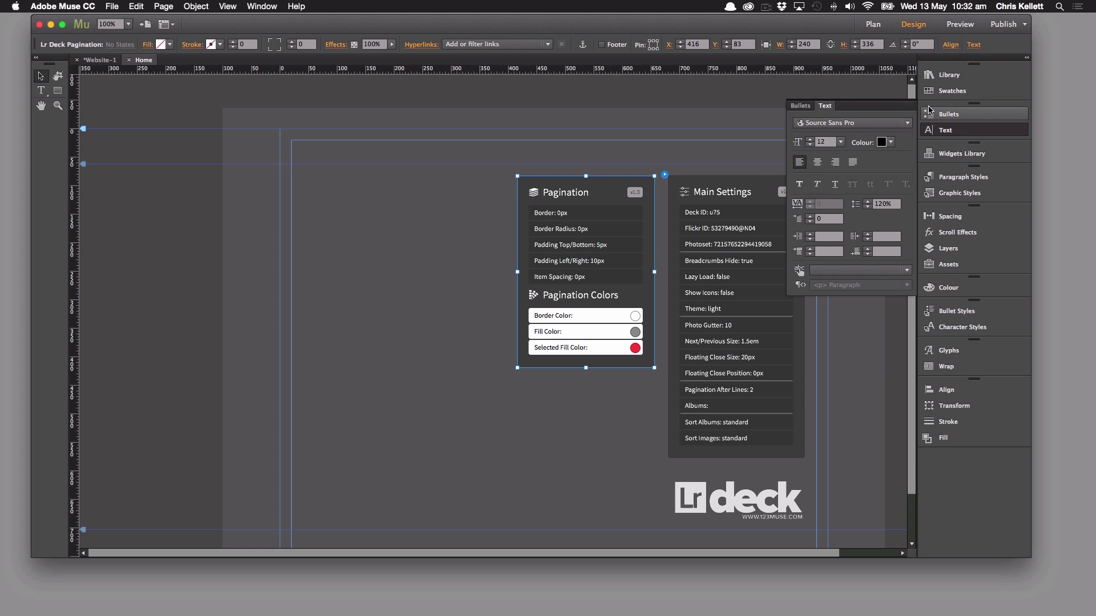
Step: Bring the Lr Deck 1.0 widget to the front with Arrange > Bring To Front
{"action": "left_click", "coordinate": [835, 105]}
{"action": "left_click", "coordinate": [752, 173]}
{"action": "right_click", "coordinate": [753, 173]}
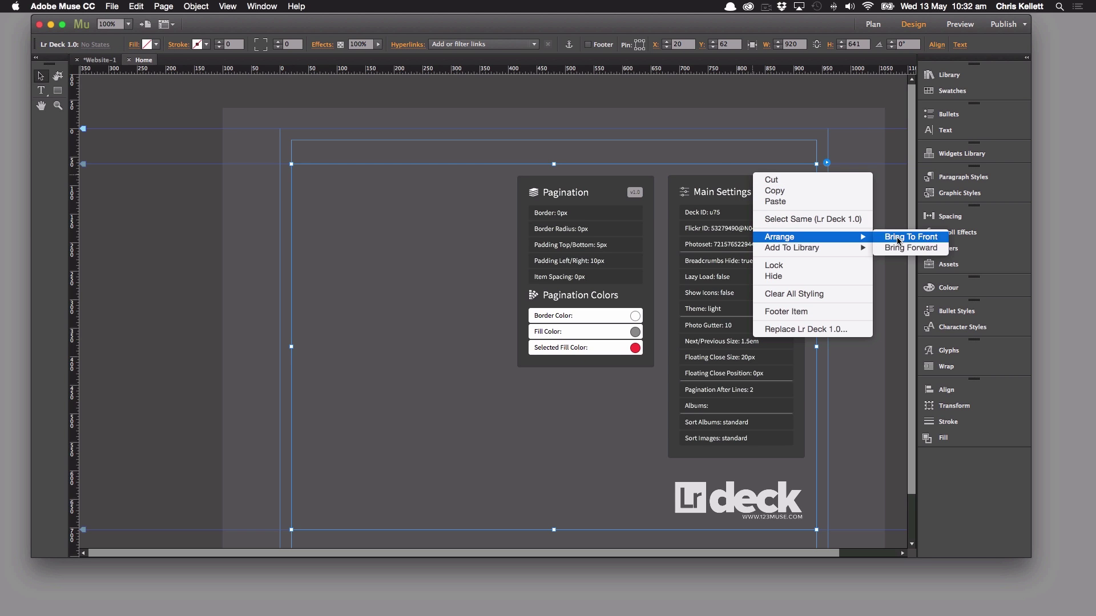
{"action": "left_click", "coordinate": [891, 237]}
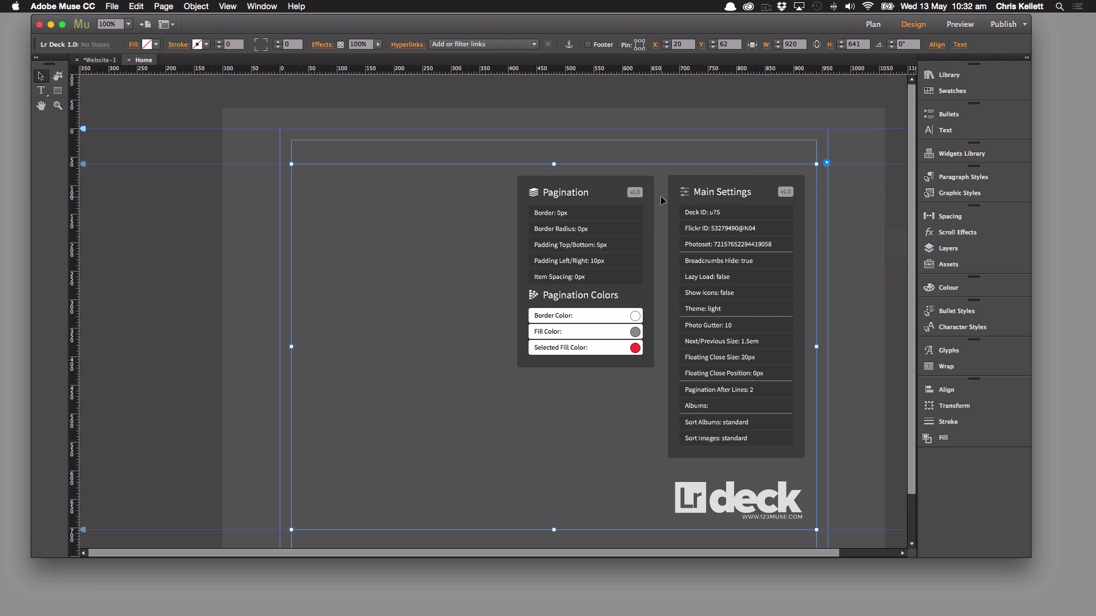
Step: Preview the gallery through pages 2, 3 and 1, then return to Design view
{"action": "left_click", "coordinate": [956, 27]}
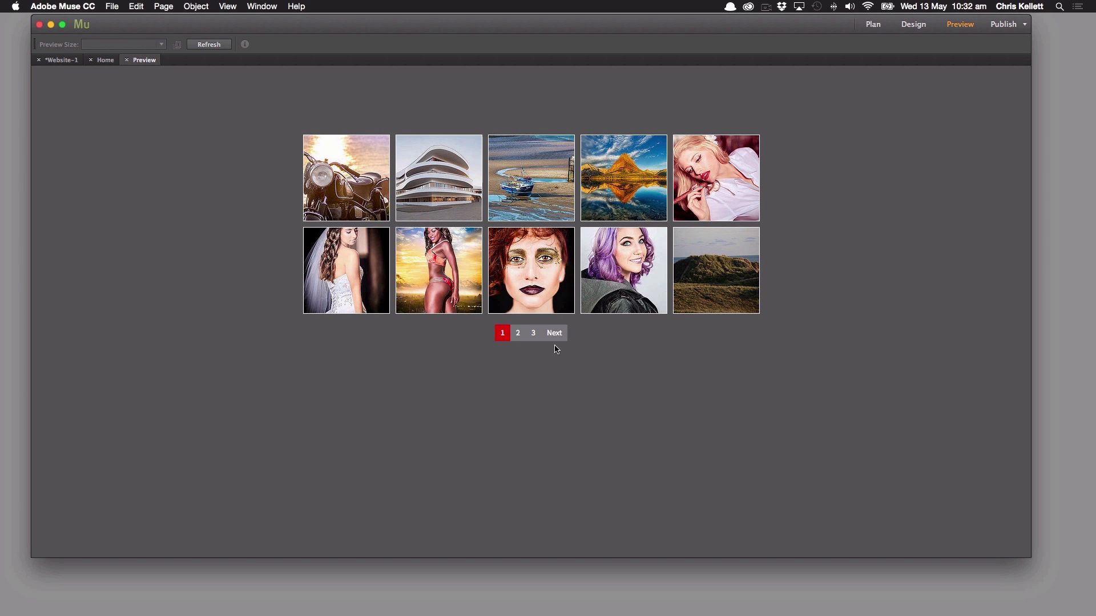
{"action": "left_click", "coordinate": [518, 333]}
{"action": "left_click", "coordinate": [551, 333]}
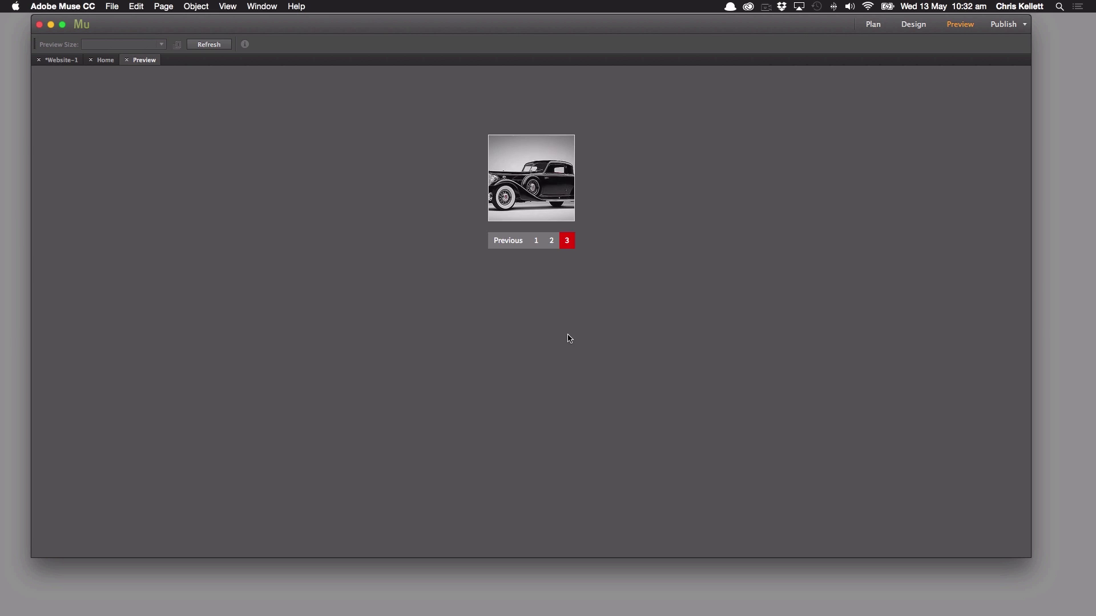
{"action": "left_click", "coordinate": [535, 242]}
{"action": "left_click", "coordinate": [127, 60]}
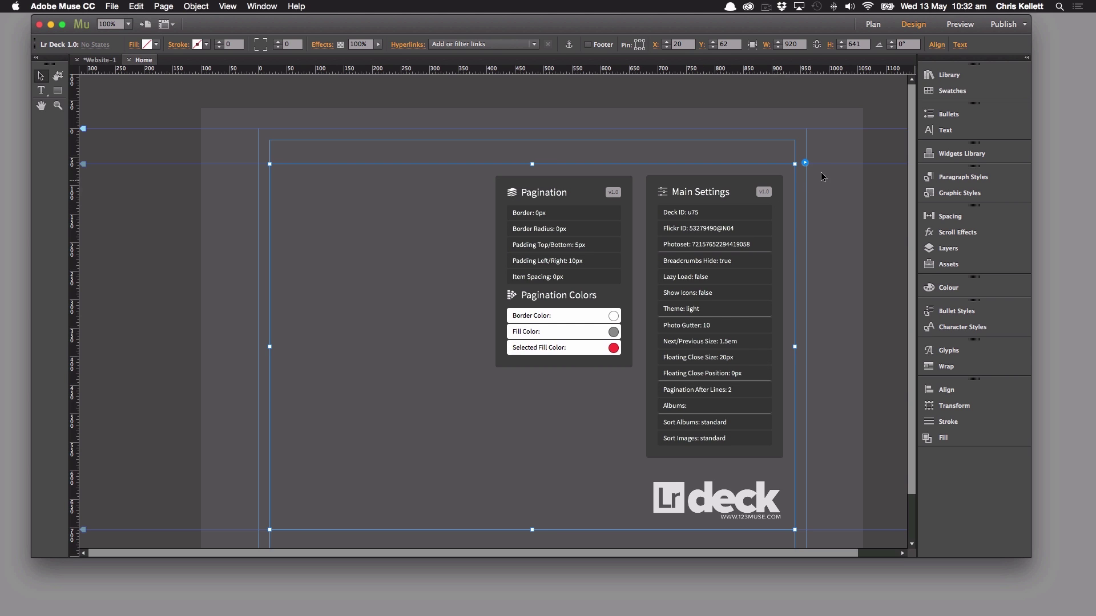
Step: Set the Lr Deck 1.0 option Pagination After Number of Lines to 1
{"action": "left_click", "coordinate": [805, 163]}
{"action": "left_click", "coordinate": [934, 417]}
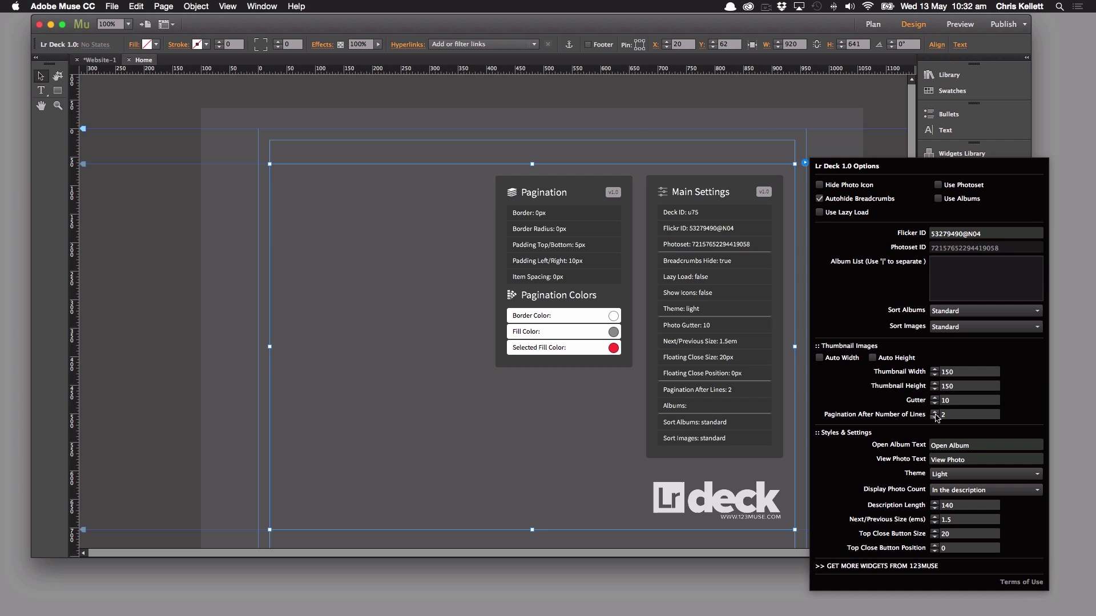
{"action": "left_click", "coordinate": [566, 278]}
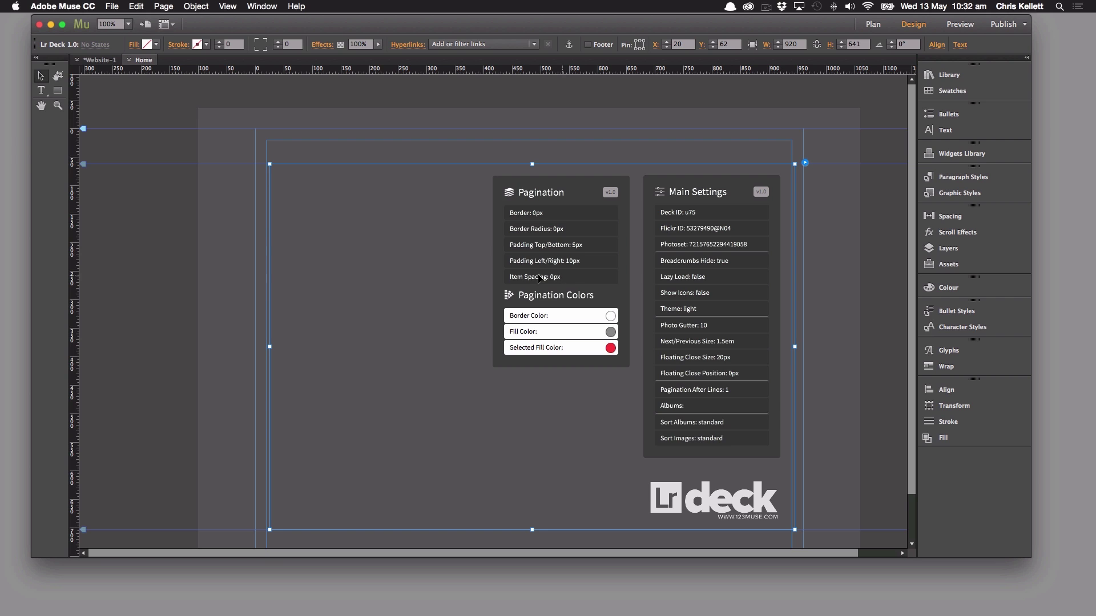
{"action": "scroll", "coordinate": [554, 314], "scroll_direction": "down", "scroll_amount": 2}
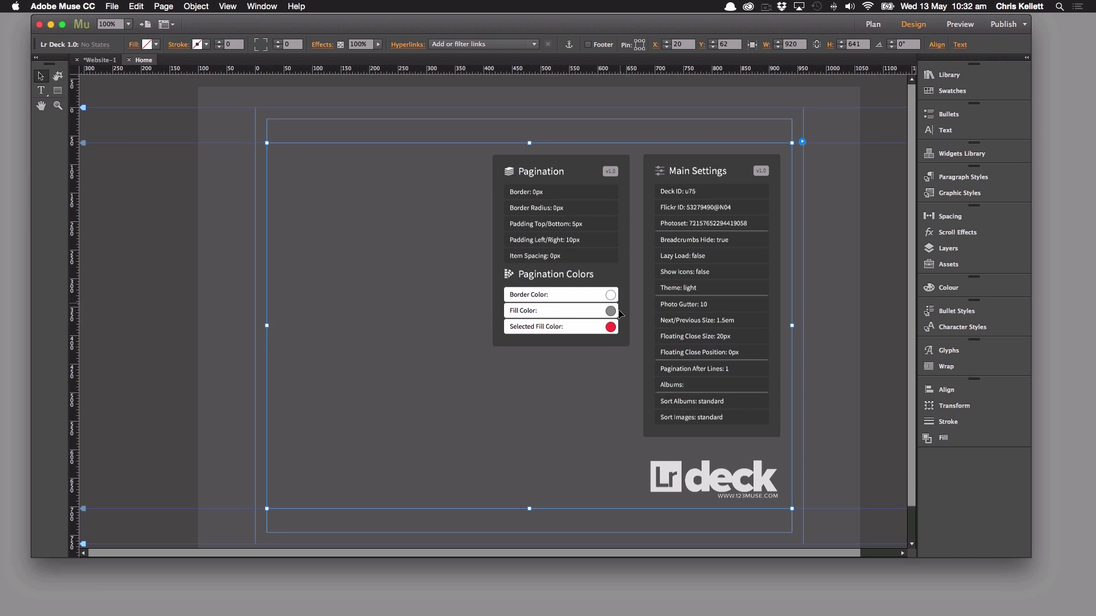